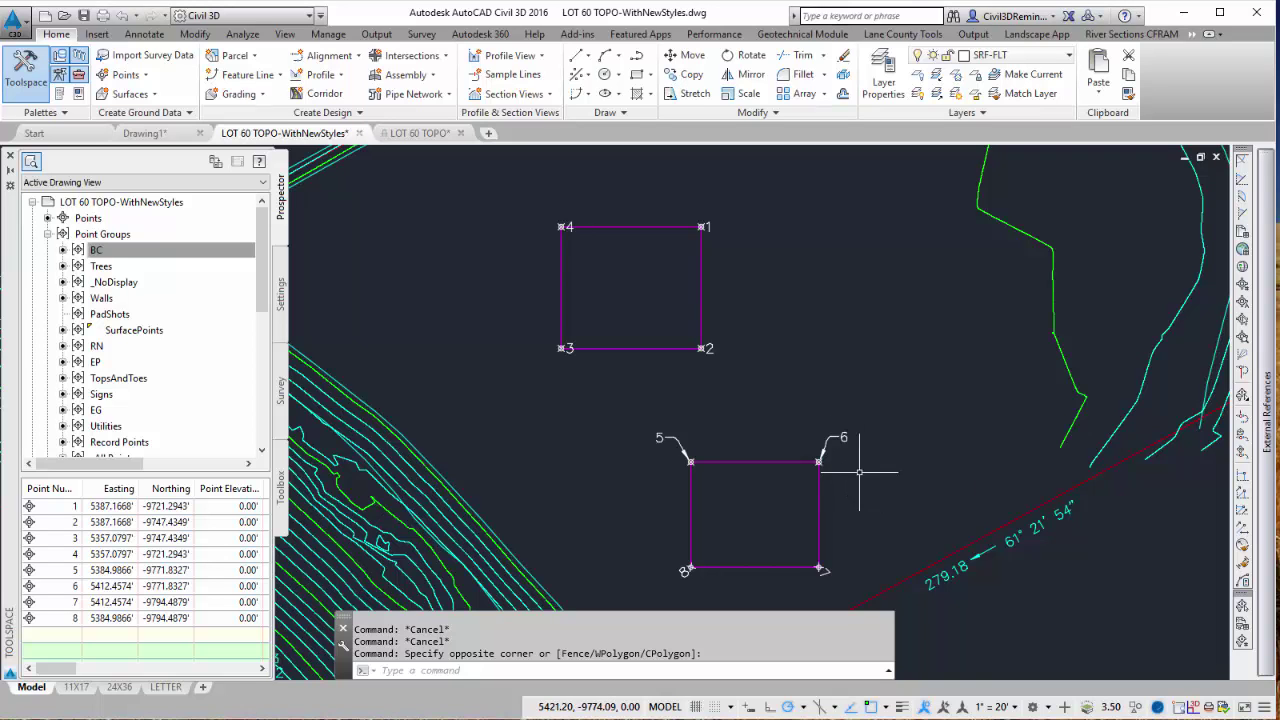
# Display the drawing's point label styles in the Toolspace settings.
pyautogui.scroll(3, 829, 423)
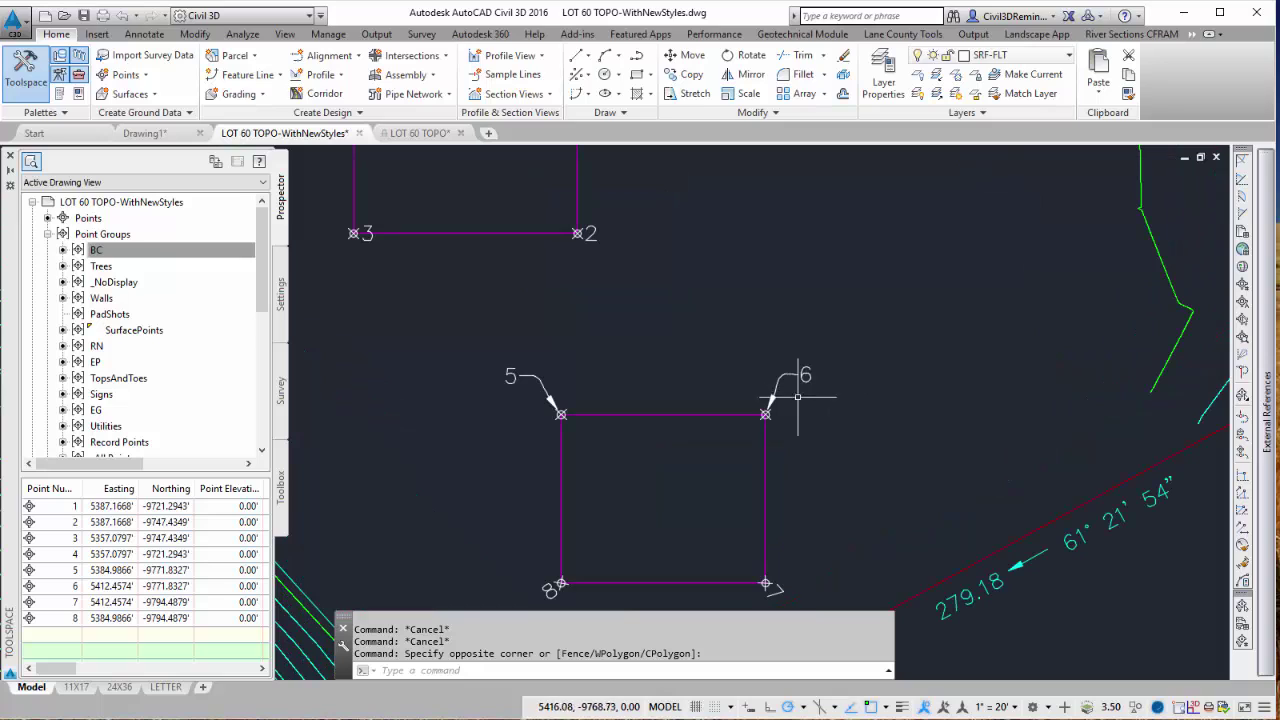
pyautogui.moveTo(819, 375)
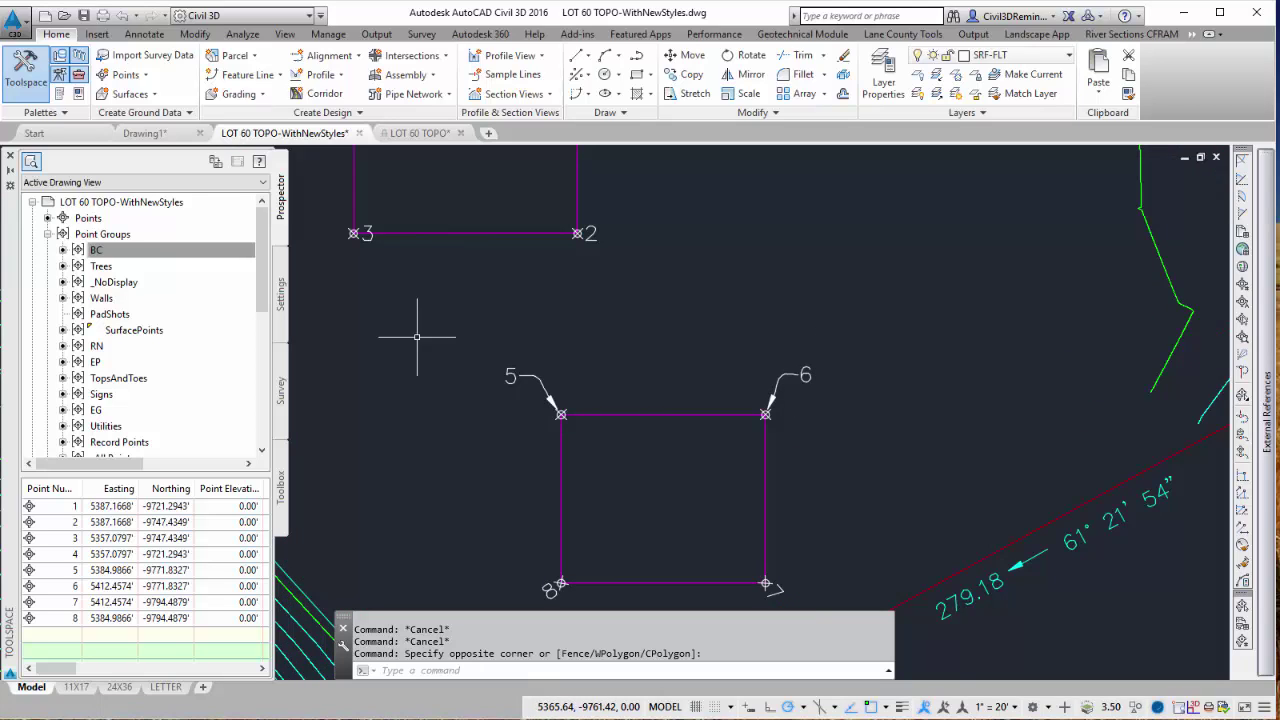
pyautogui.click(281, 298)
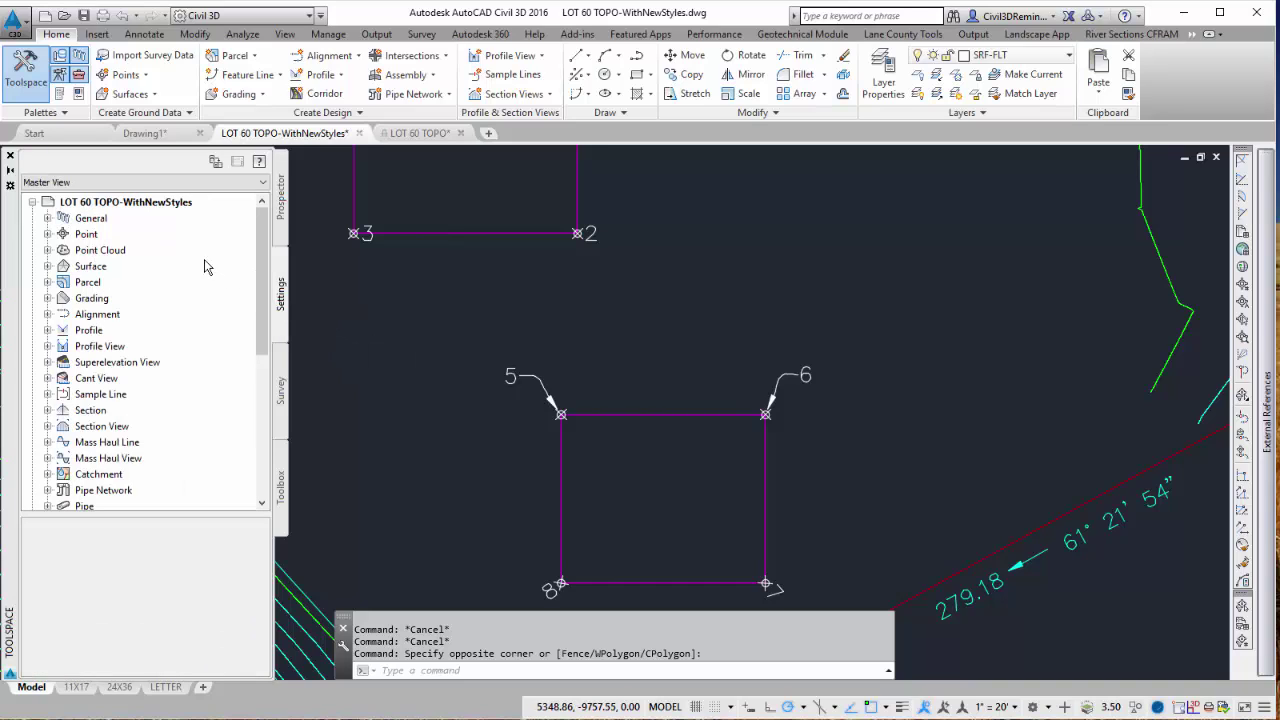
pyautogui.click(47, 234)
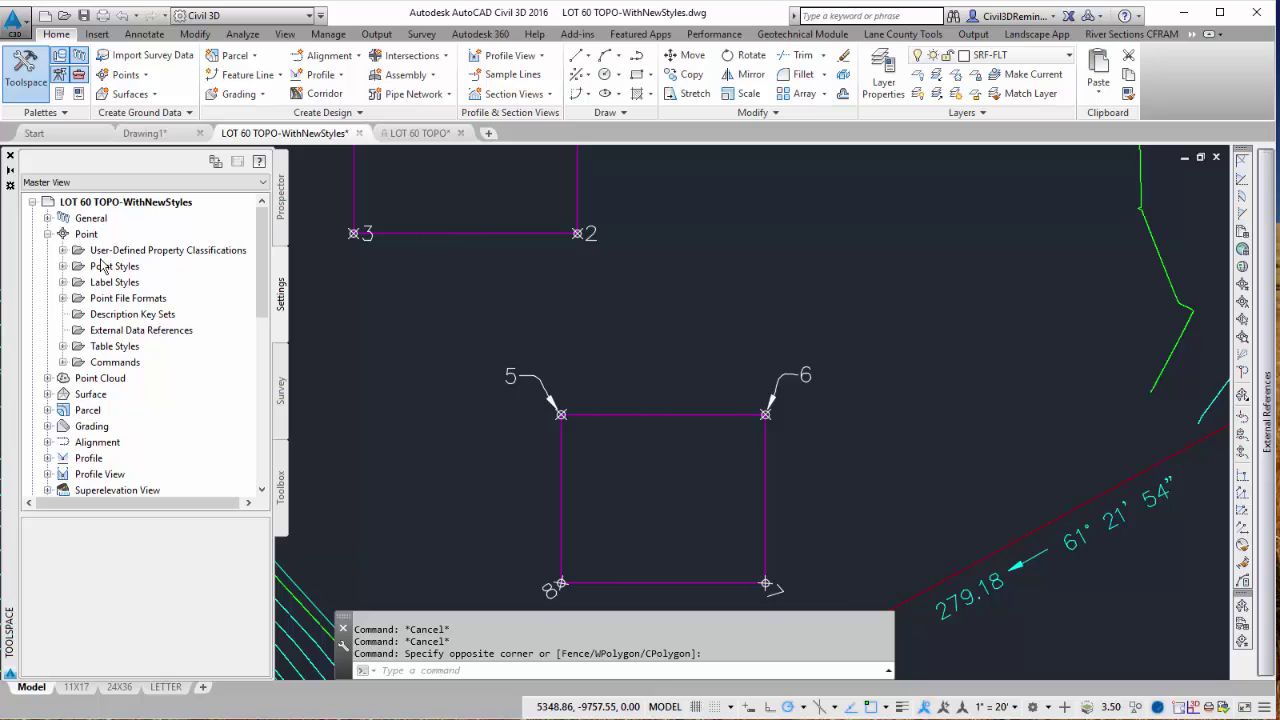
pyautogui.click(68, 284)
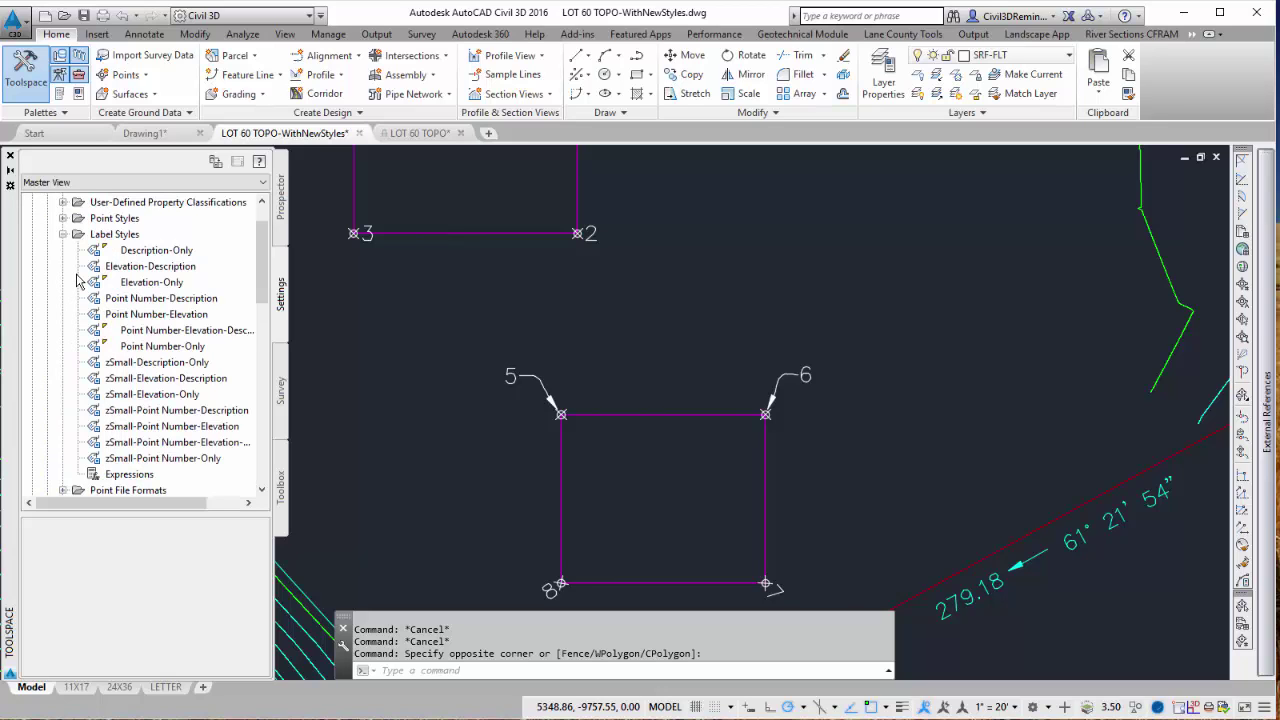
pyautogui.scroll(1, 77, 282)
pyautogui.click(155, 299)
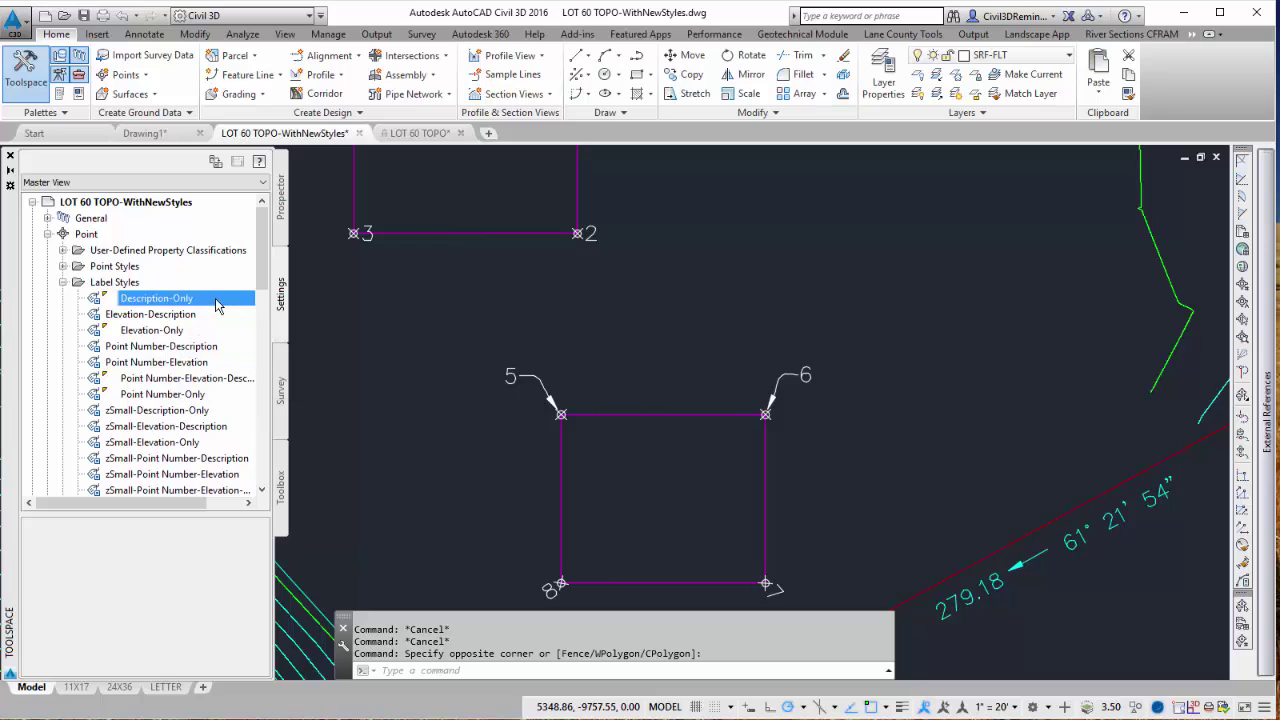
pyautogui.moveTo(217, 305)
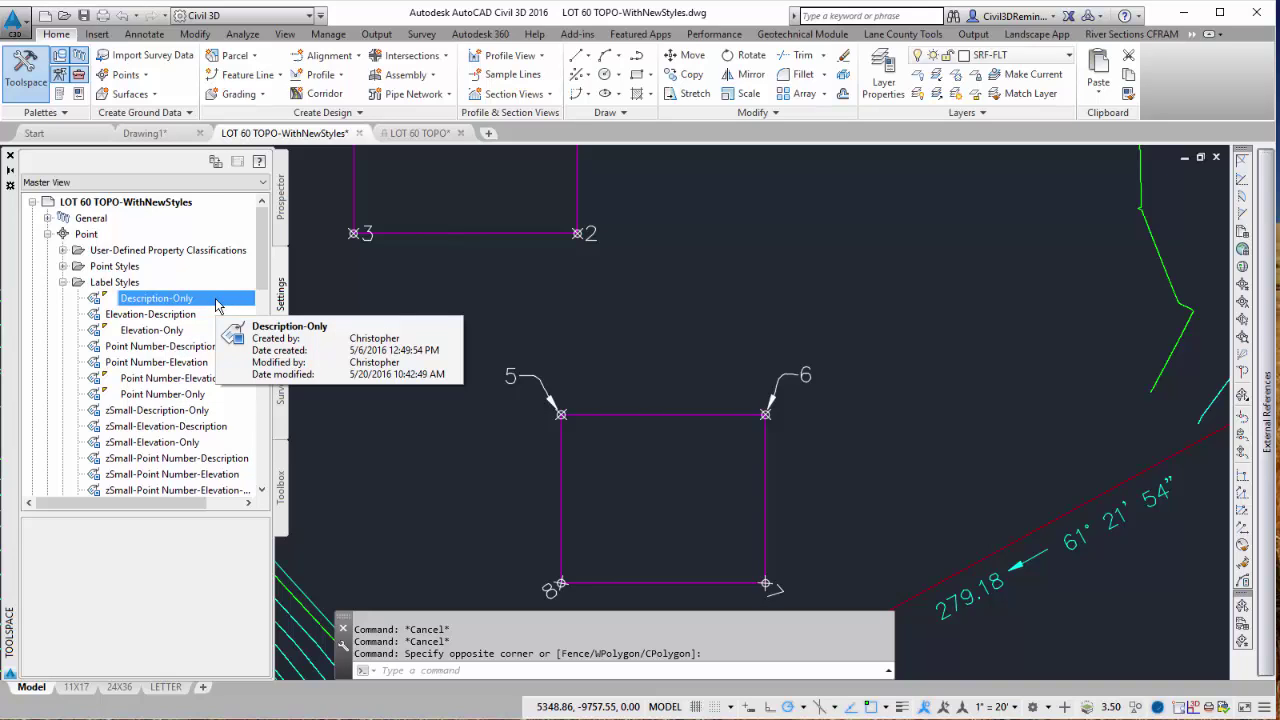
# Open the Point Number-Only label style for editing and rename it Point Number-Only-ChangedName.
pyautogui.click(201, 396)
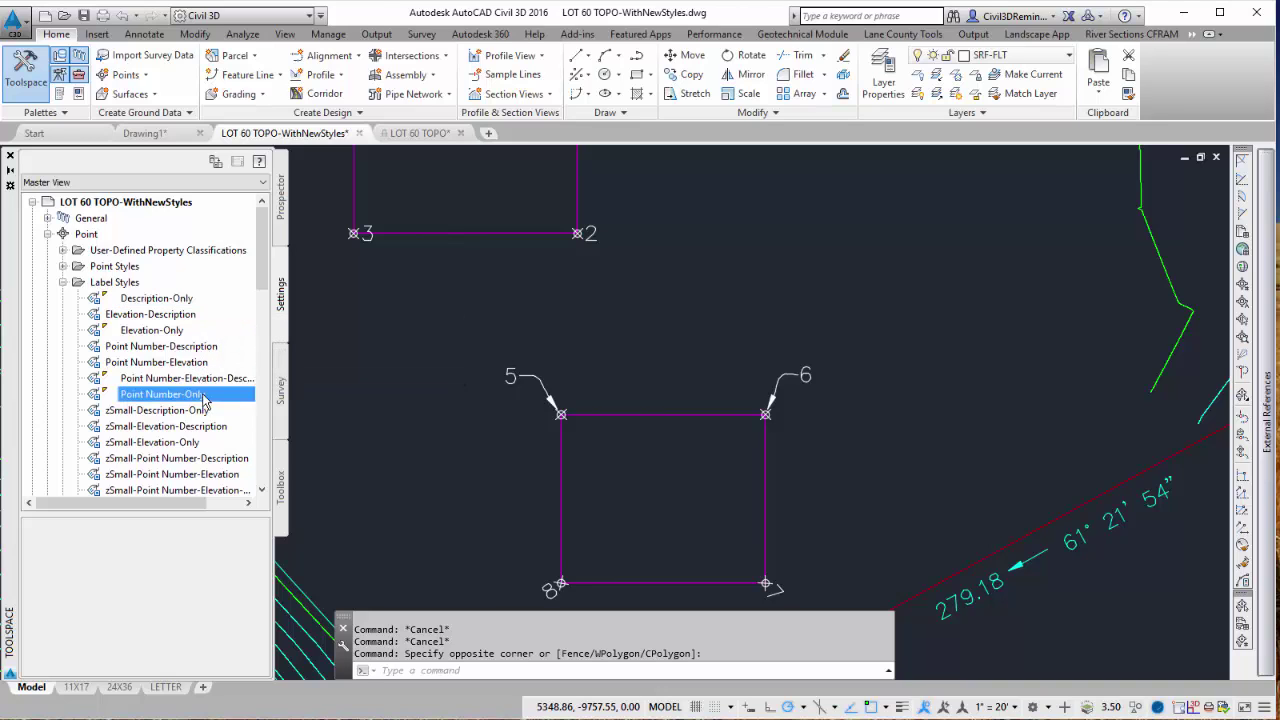
pyautogui.rightClick(204, 397)
pyautogui.click(246, 405)
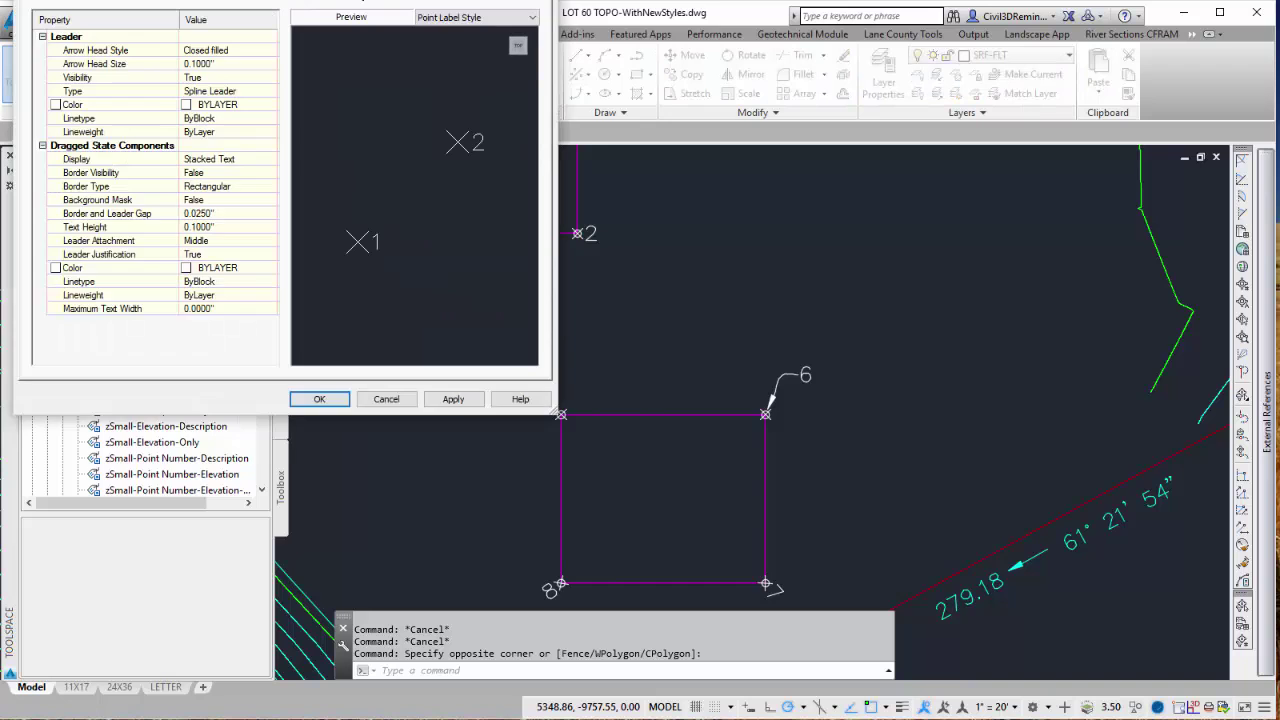
pyautogui.moveTo(364, 2); pyautogui.dragTo(744, 121)
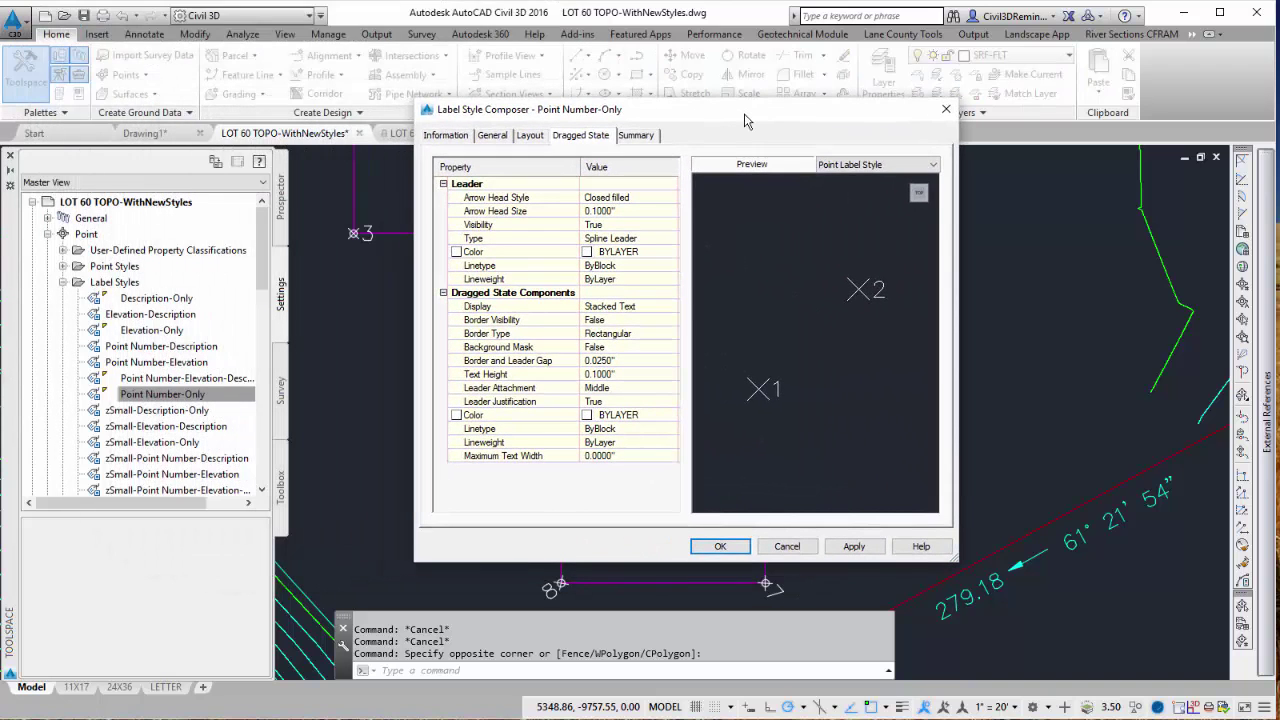
pyautogui.click(471, 137)
pyautogui.click(525, 173)
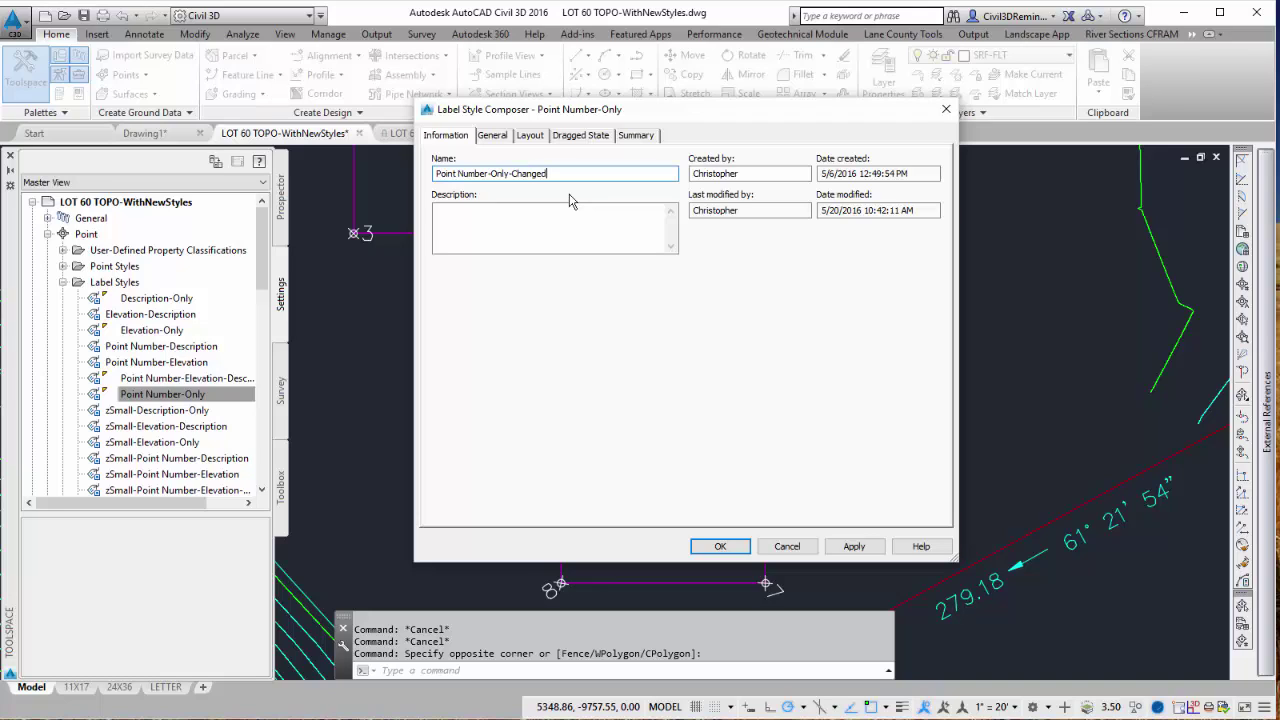
# Examine the label style's general text and visibility settings and the choices for Orientation Reference and Forced Insertion.
pyautogui.click(500, 137)
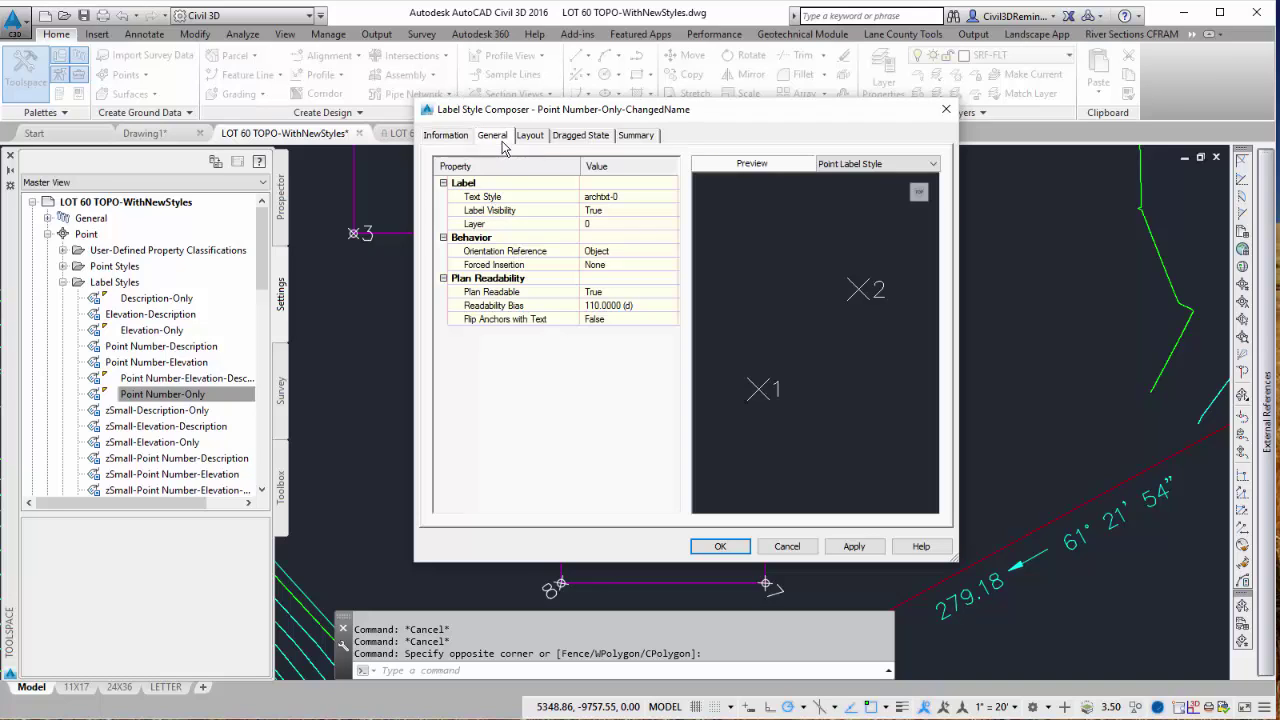
pyautogui.click(648, 203)
pyautogui.click(565, 211)
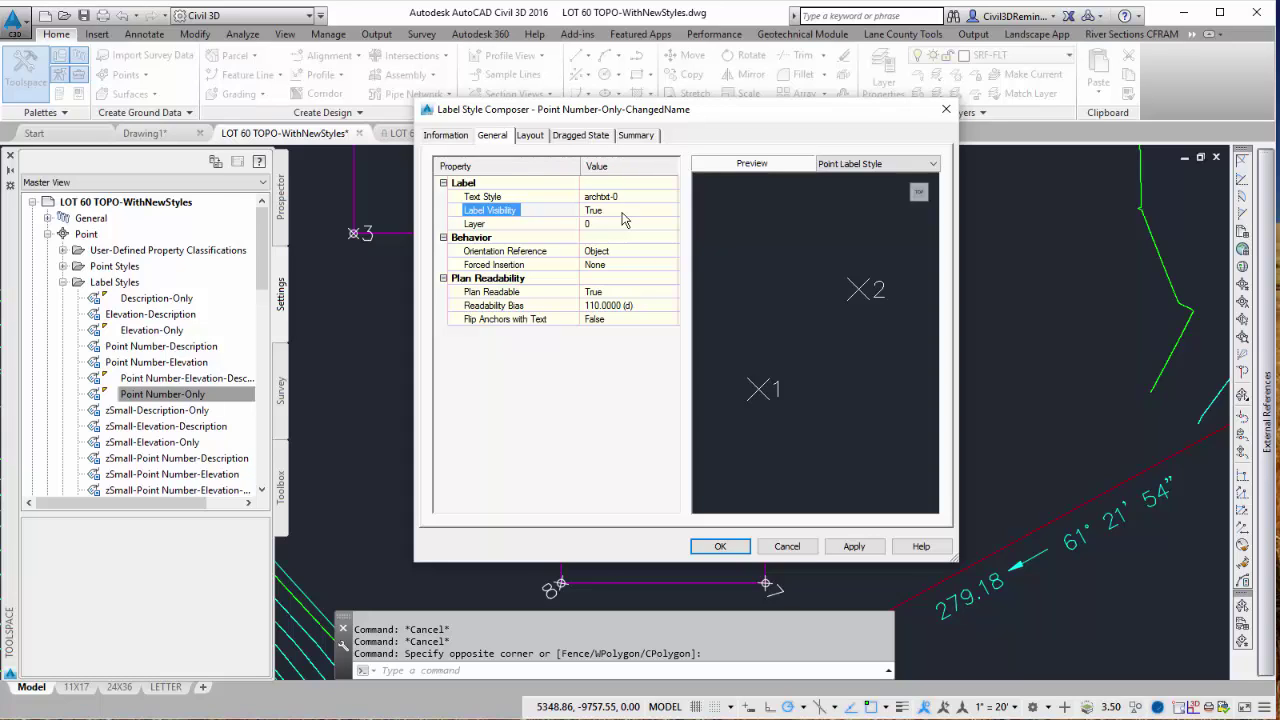
pyautogui.click(620, 251)
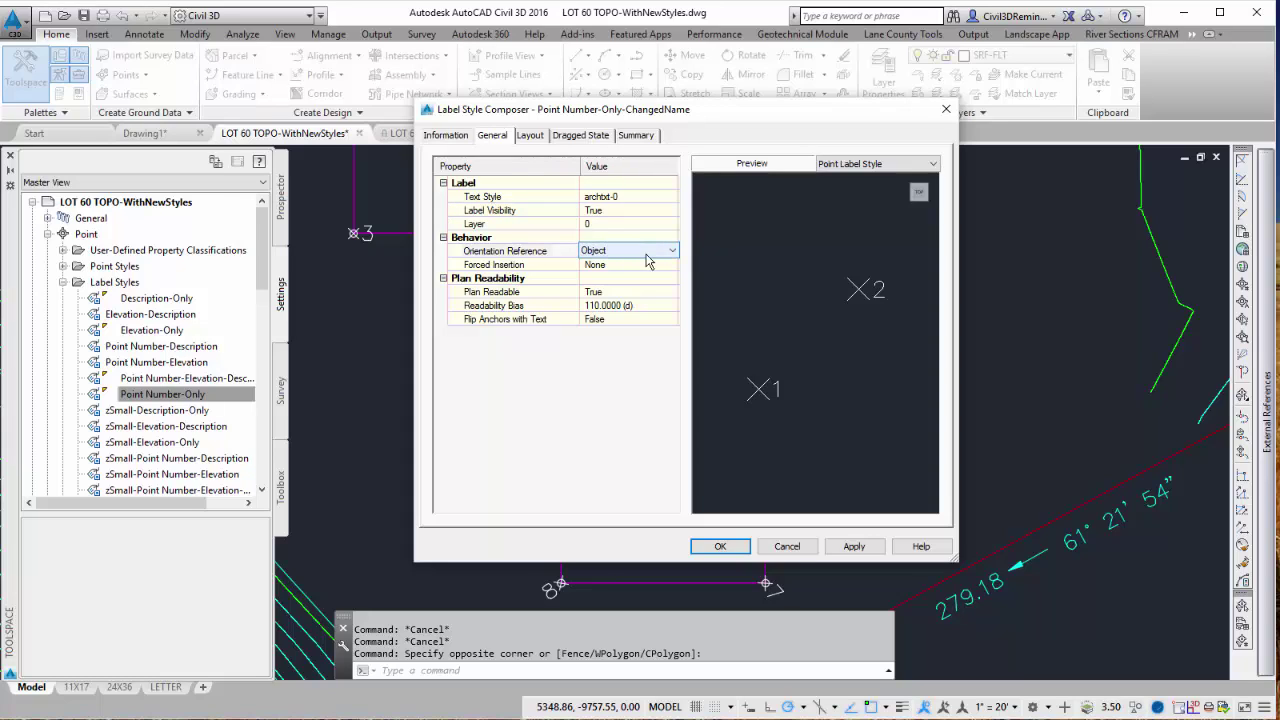
pyautogui.click(652, 252)
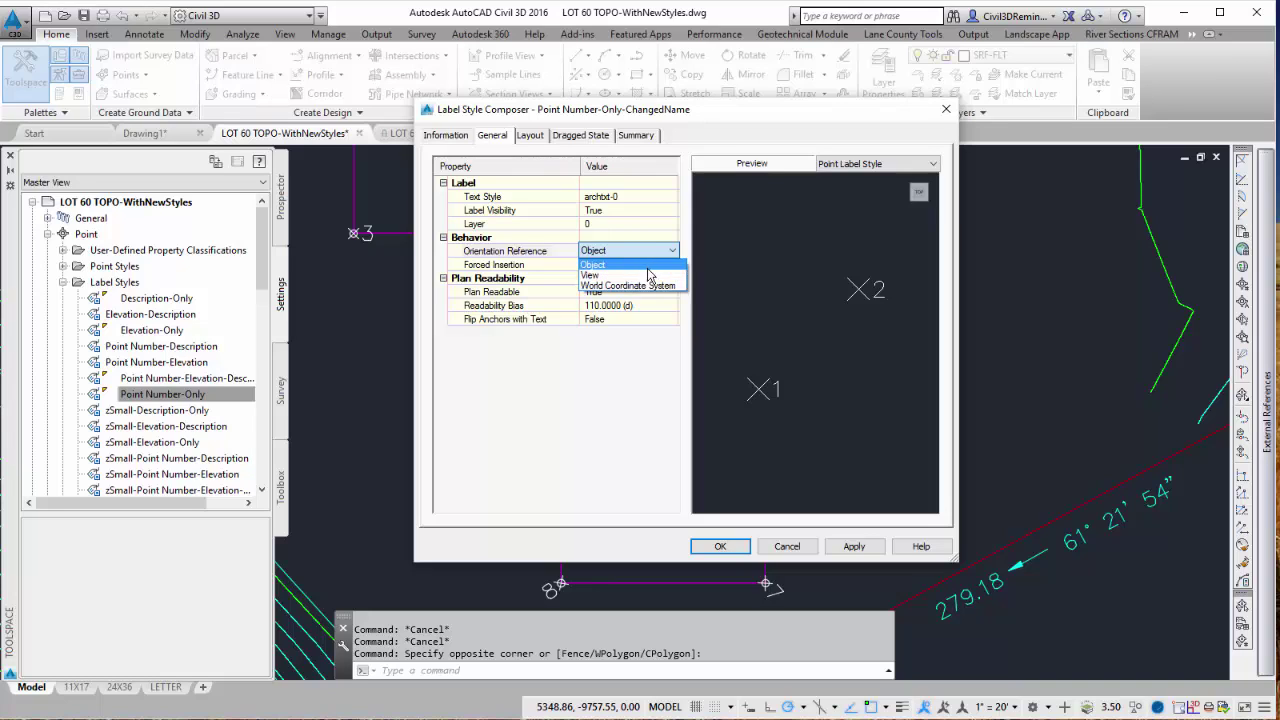
pyautogui.click(646, 265)
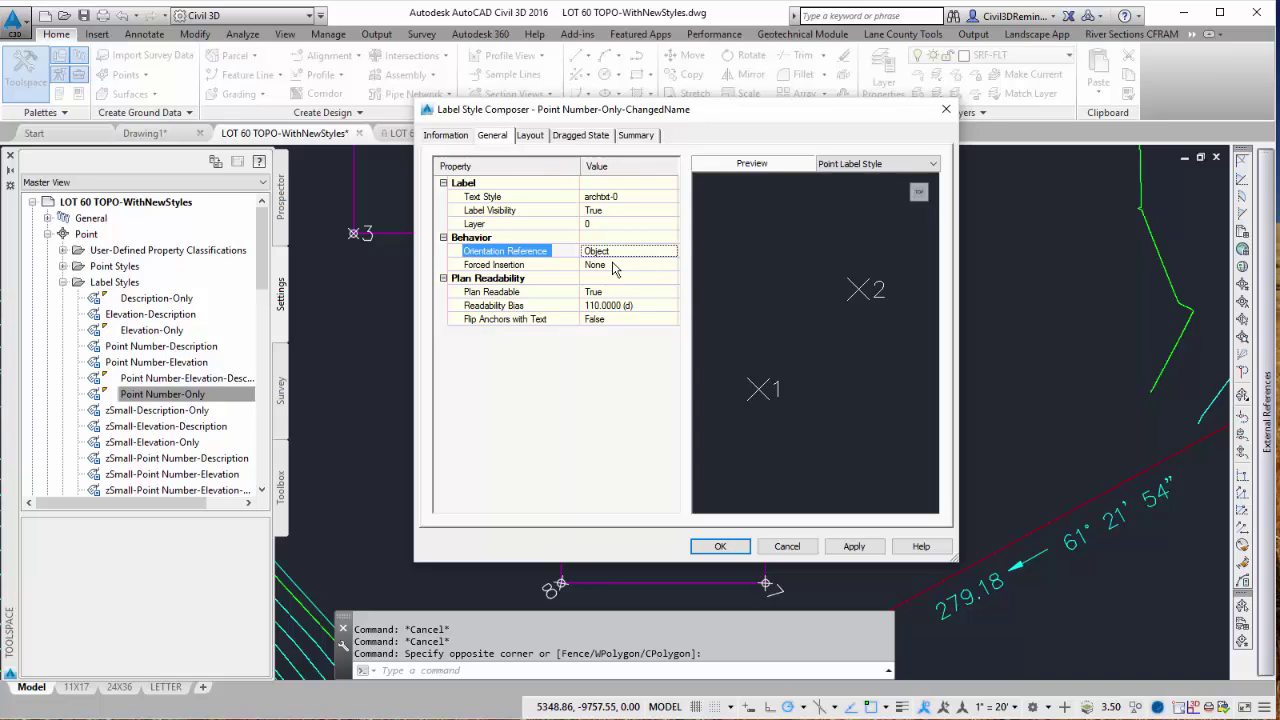
pyautogui.click(613, 266)
pyautogui.click(638, 268)
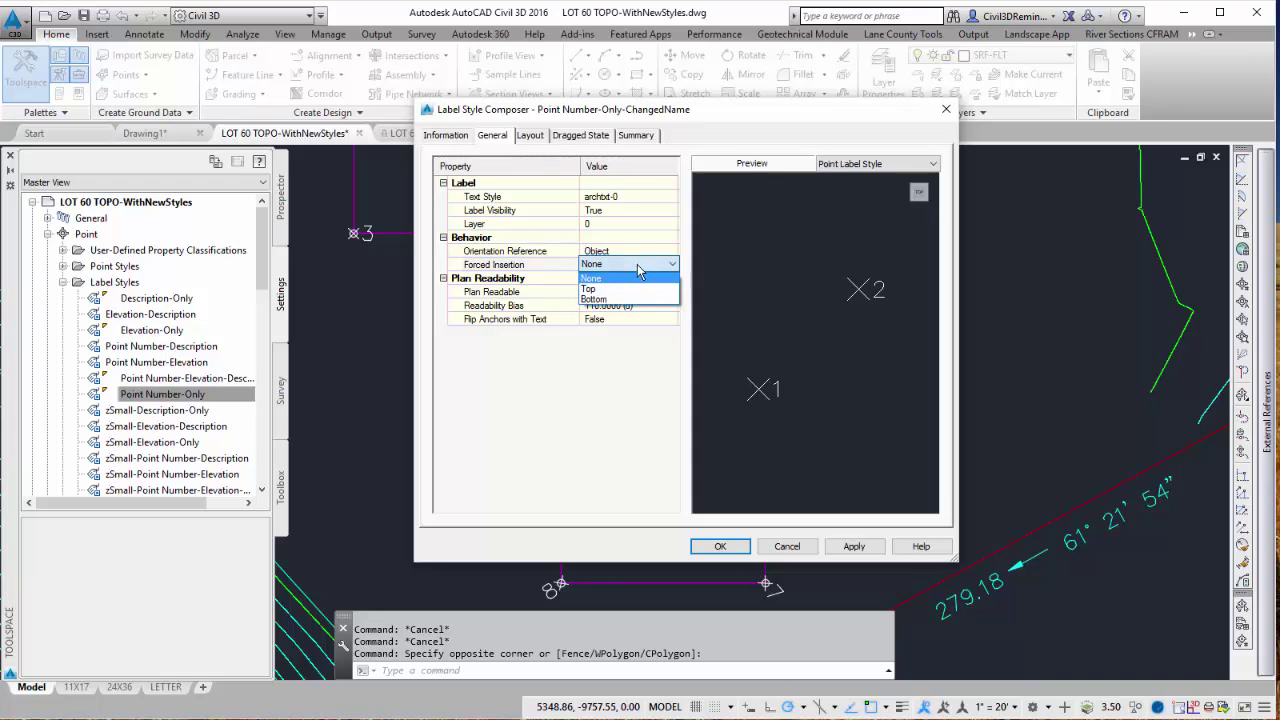
pyautogui.click(638, 268)
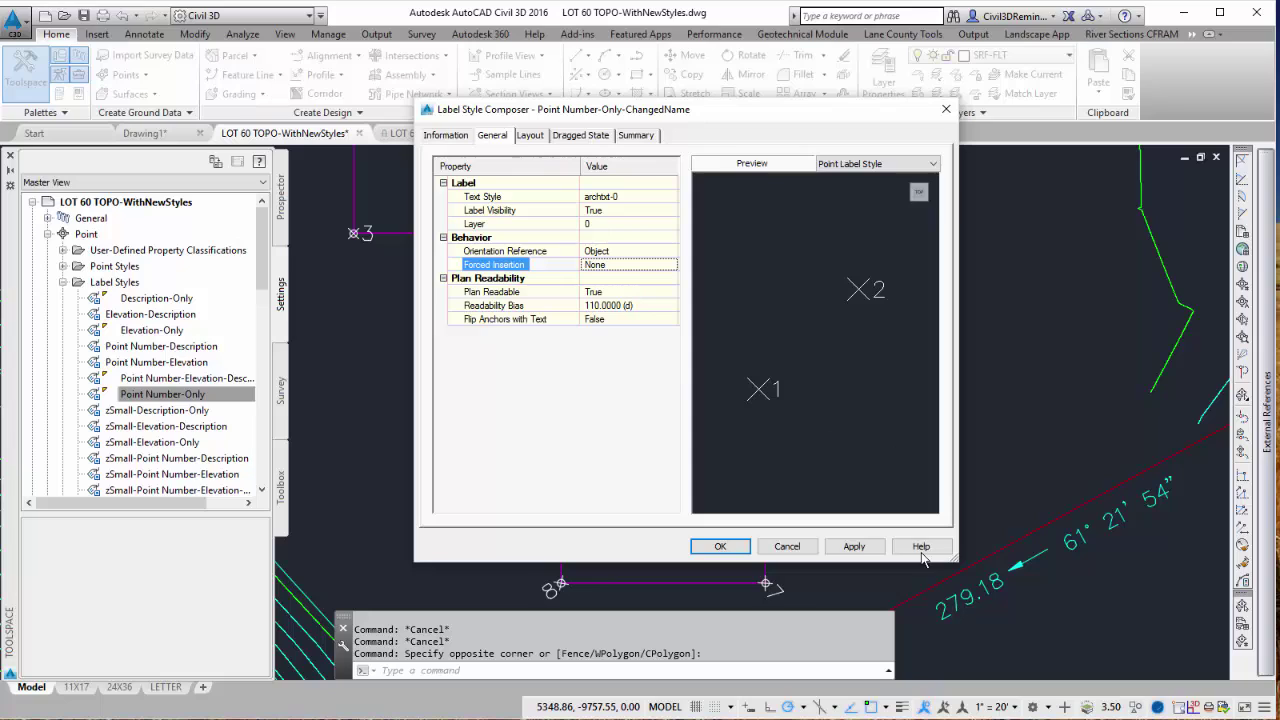
# Switch the label style's Plan Readable setting to False and back to True.
pyautogui.click(629, 291)
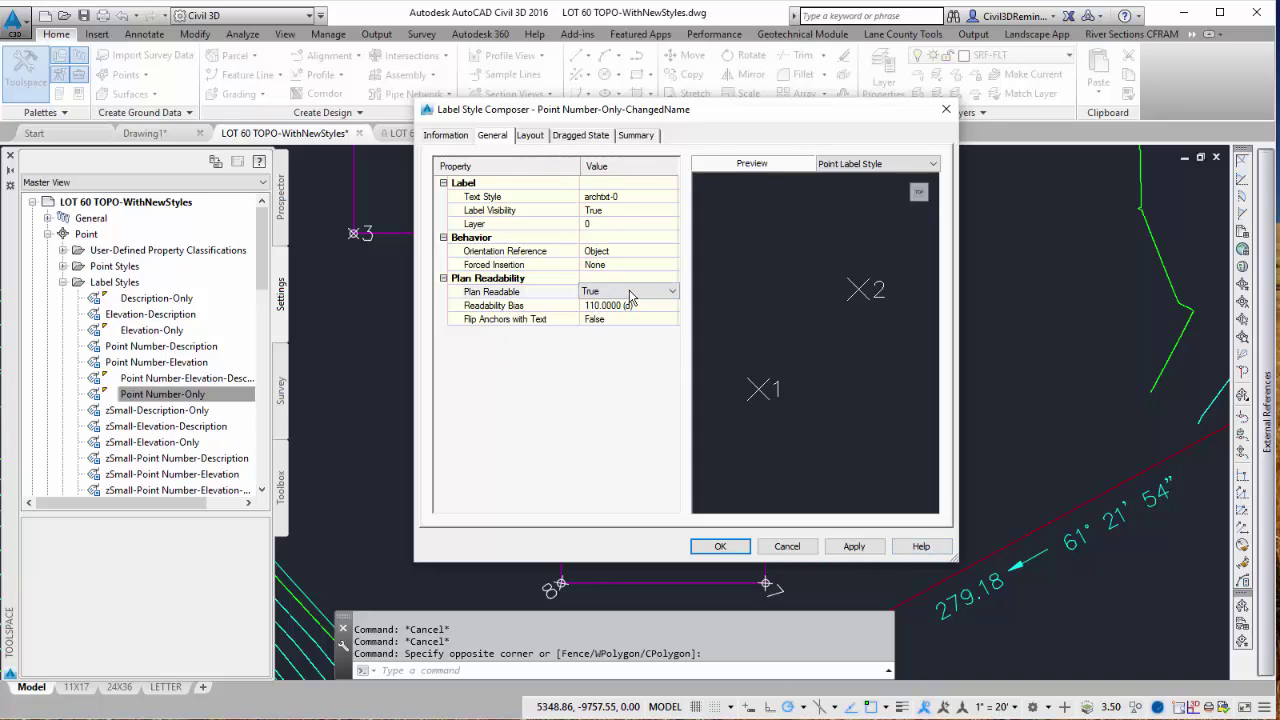
pyautogui.click(631, 294)
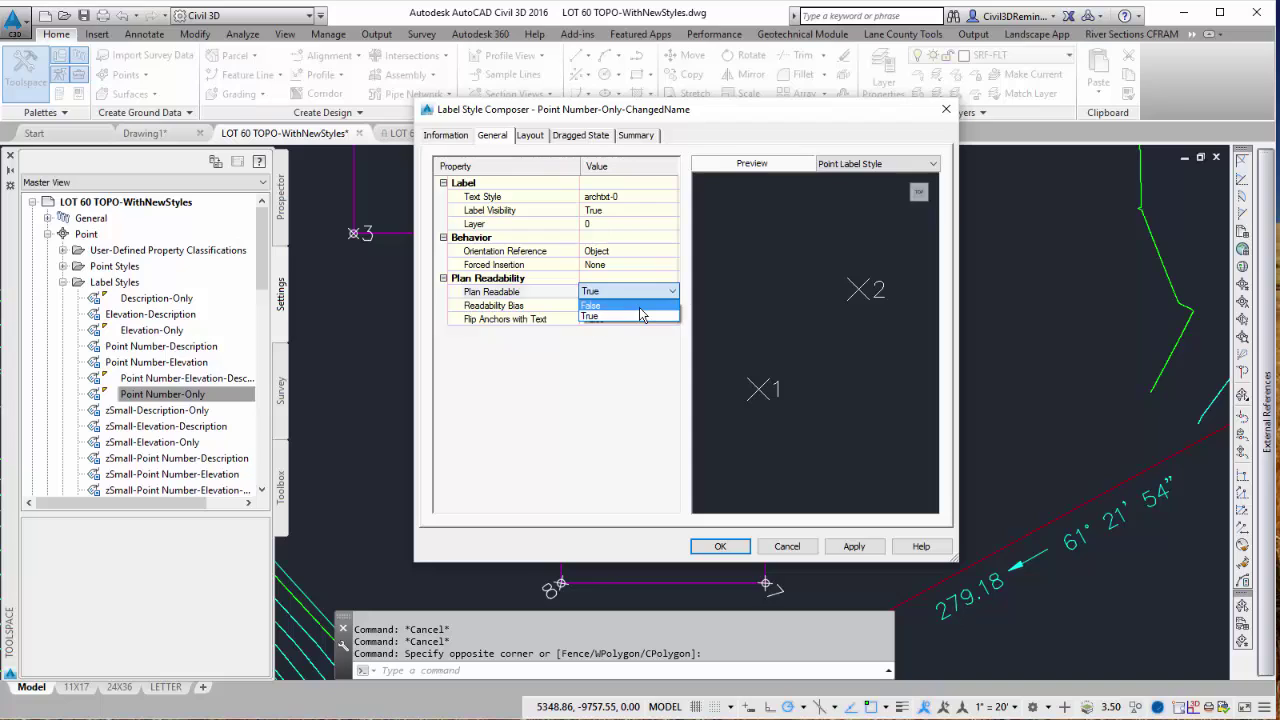
pyautogui.click(640, 306)
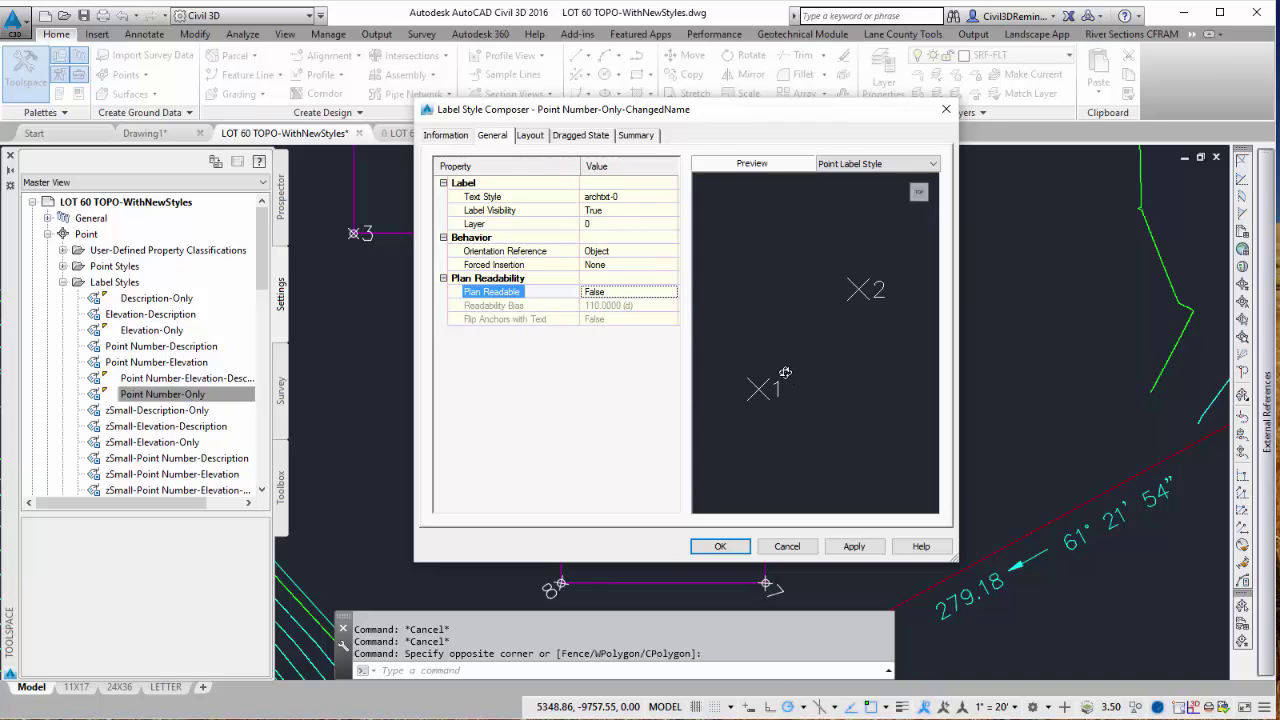
pyautogui.click(656, 291)
pyautogui.click(656, 291)
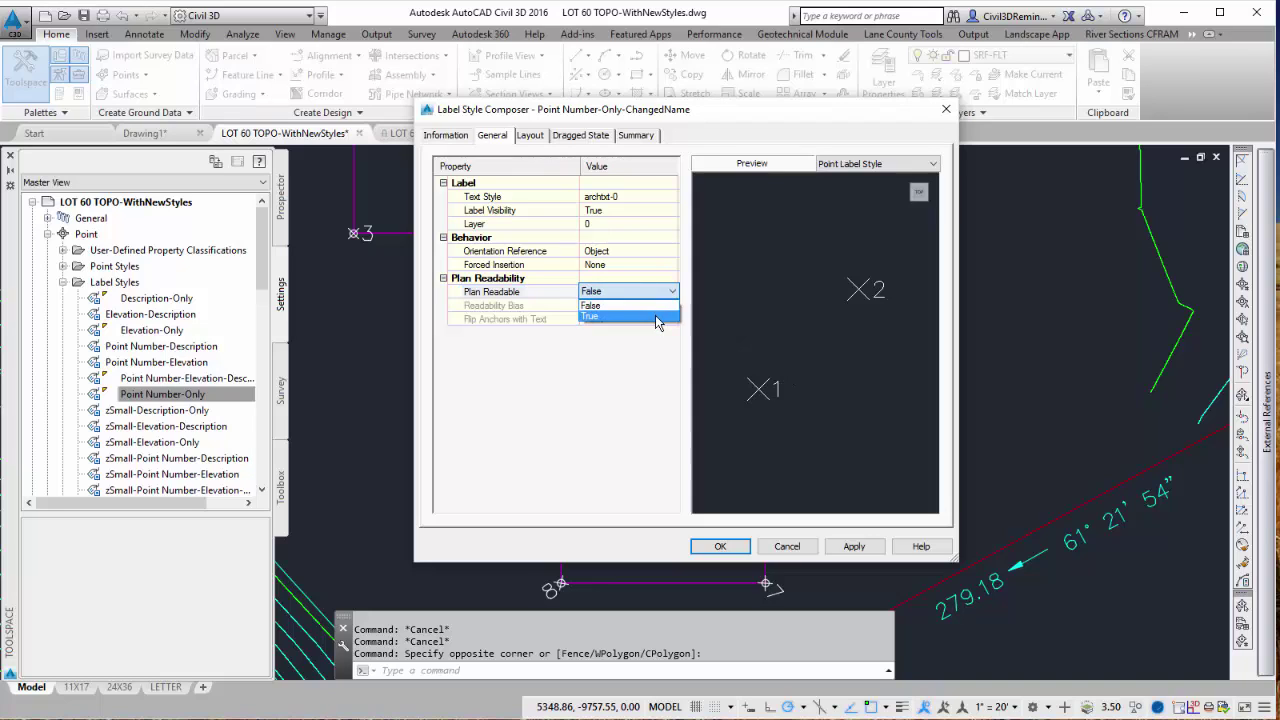
pyautogui.click(657, 316)
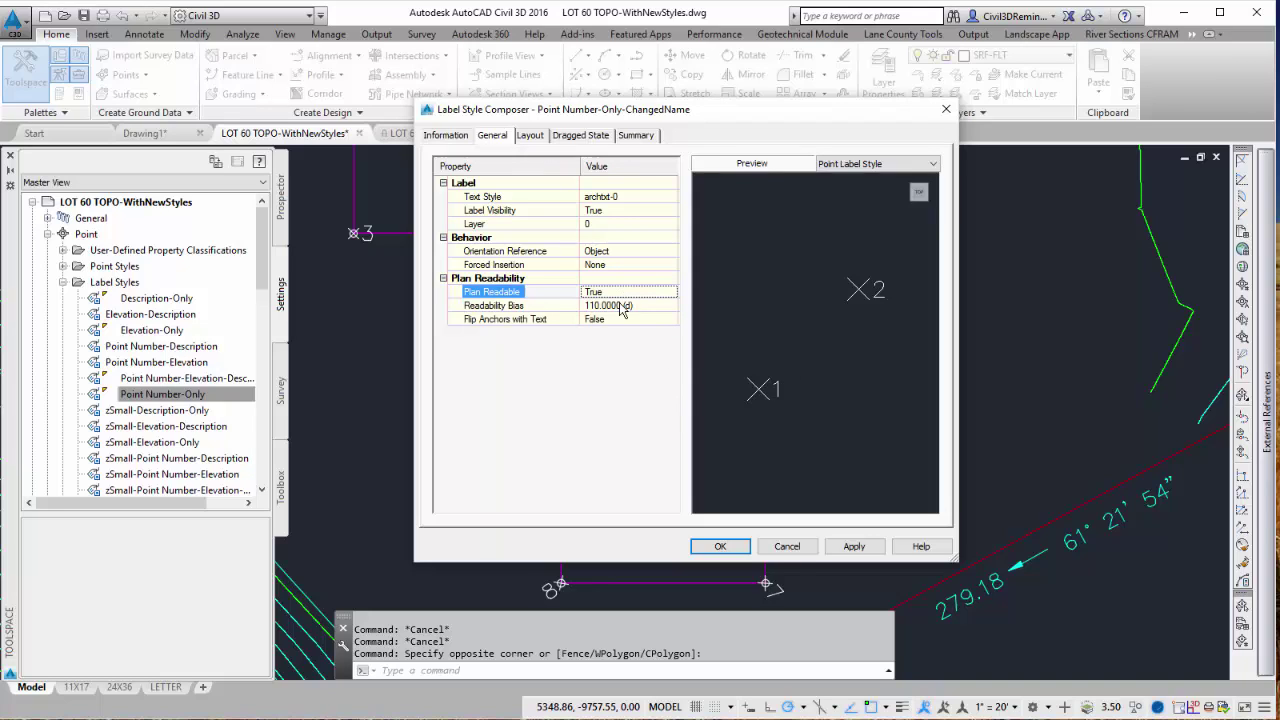
# Review the label style's Readability Bias and Flip Anchors with Text settings.
pyautogui.click(558, 306)
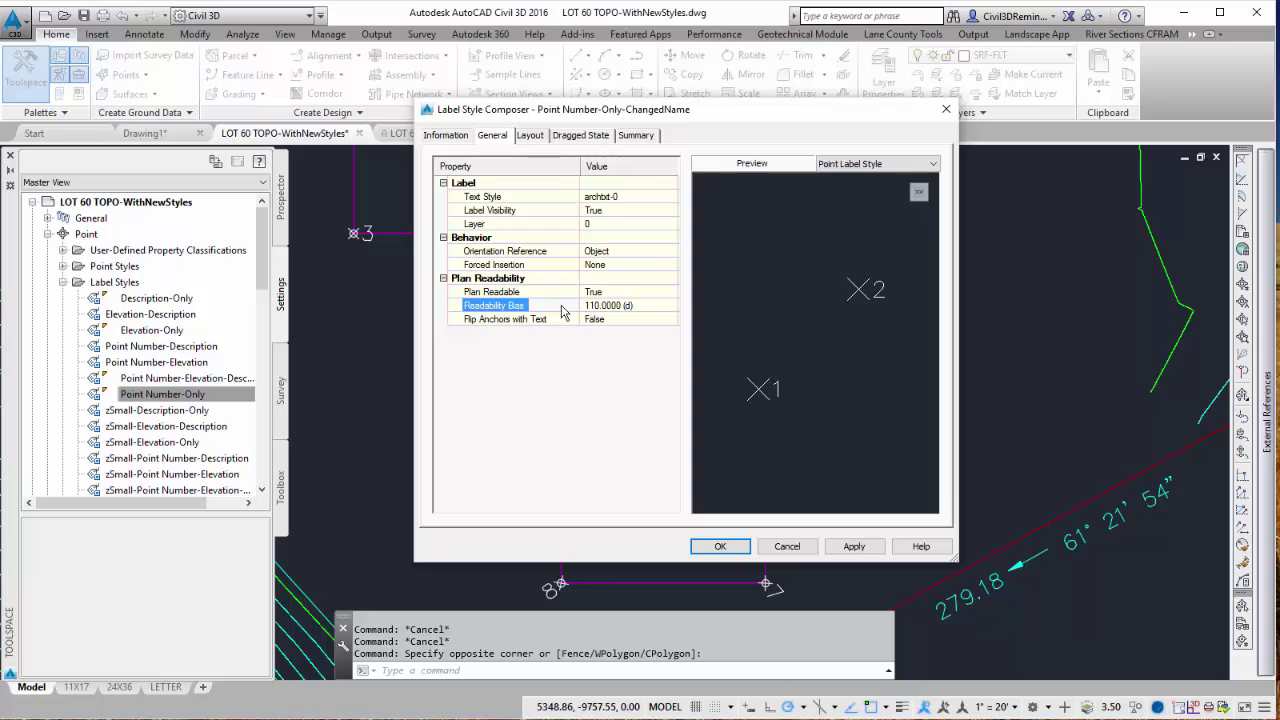
pyautogui.click(574, 323)
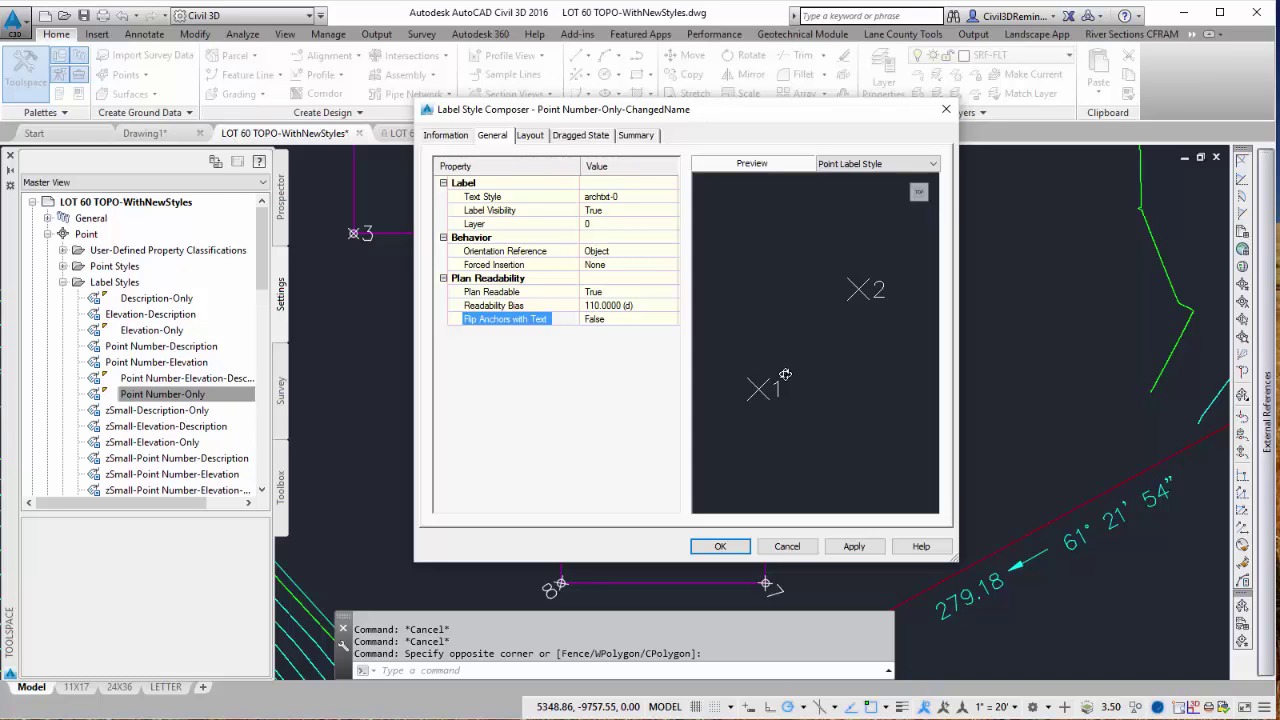
# Add a text component to the label layout and name it Description.
pyautogui.click(531, 137)
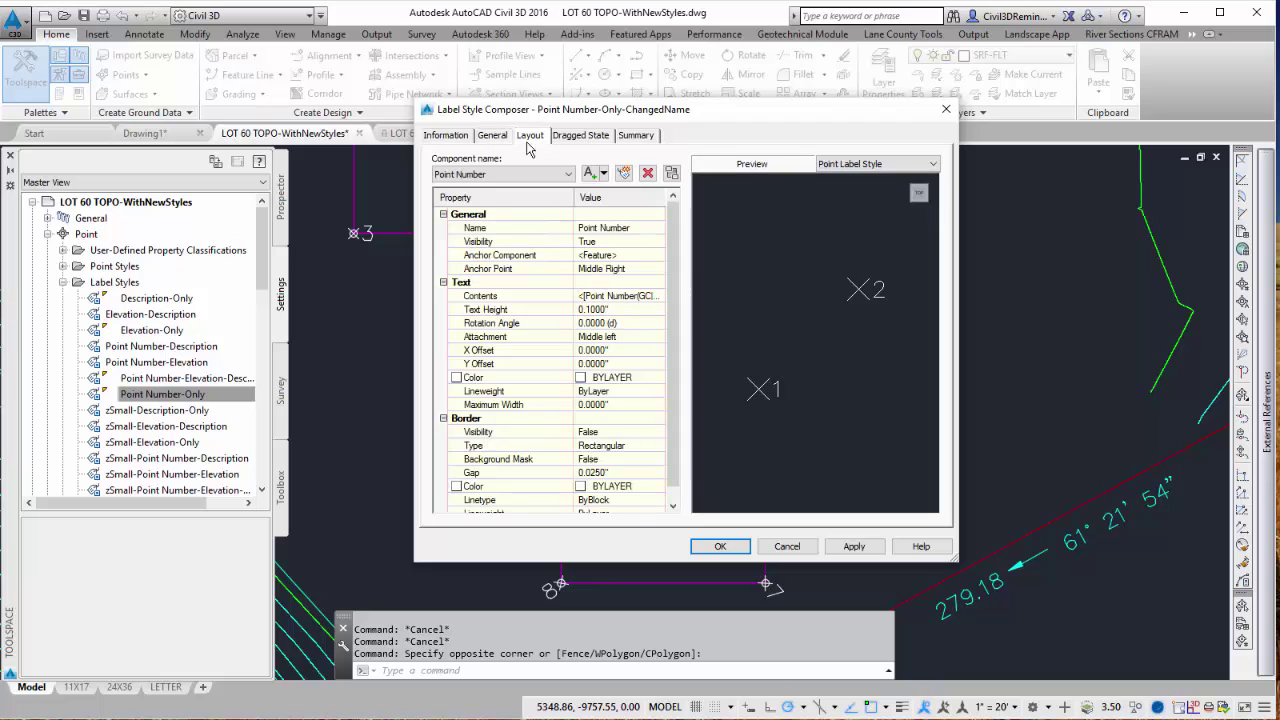
pyautogui.click(556, 176)
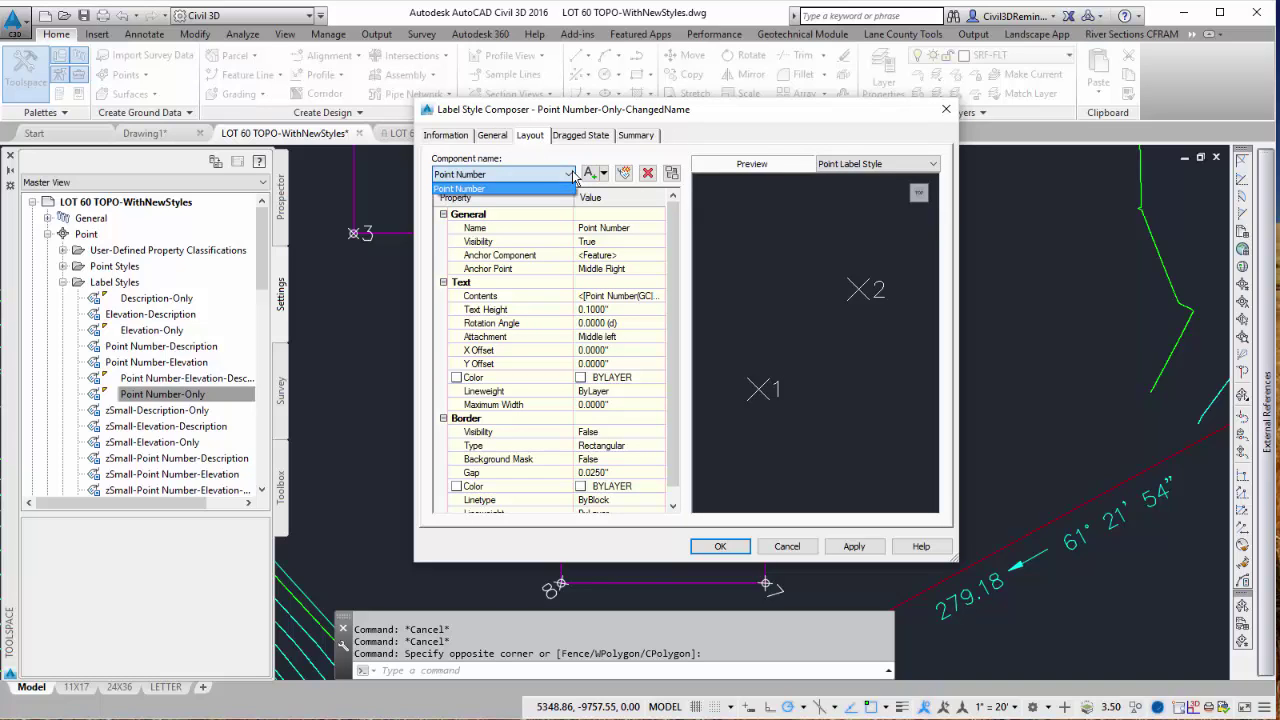
pyautogui.click(572, 176)
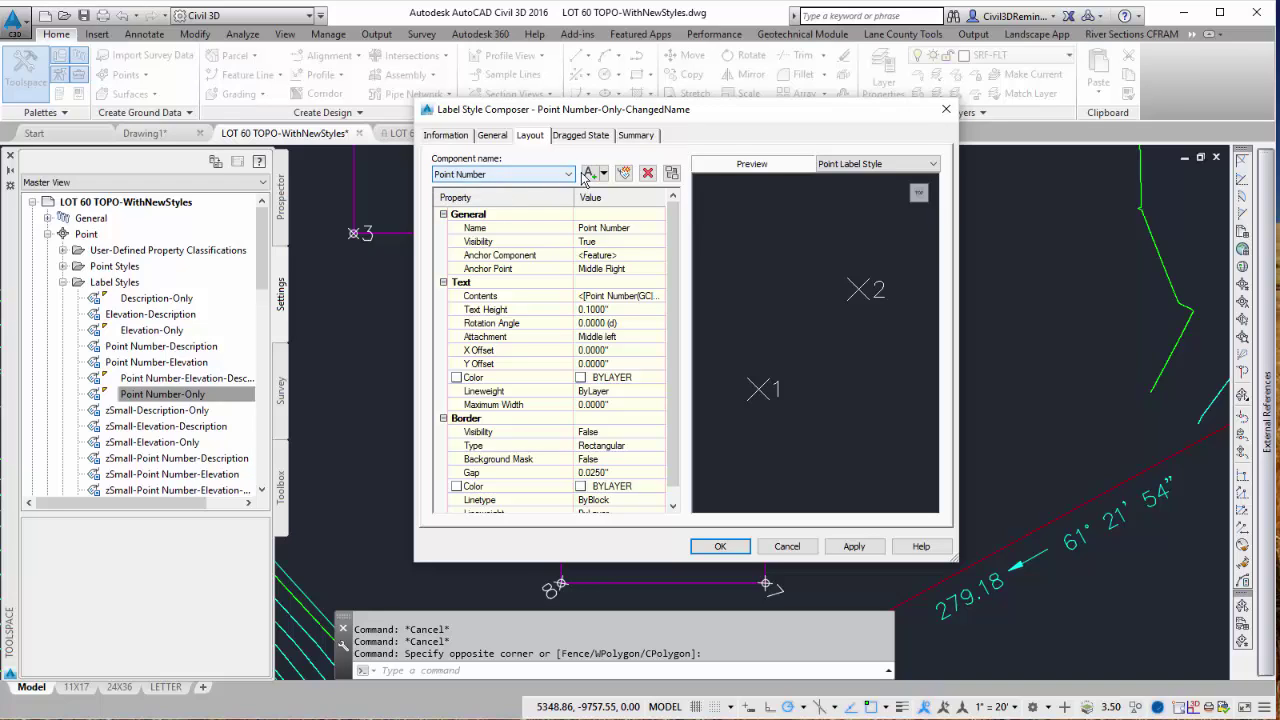
pyautogui.click(603, 176)
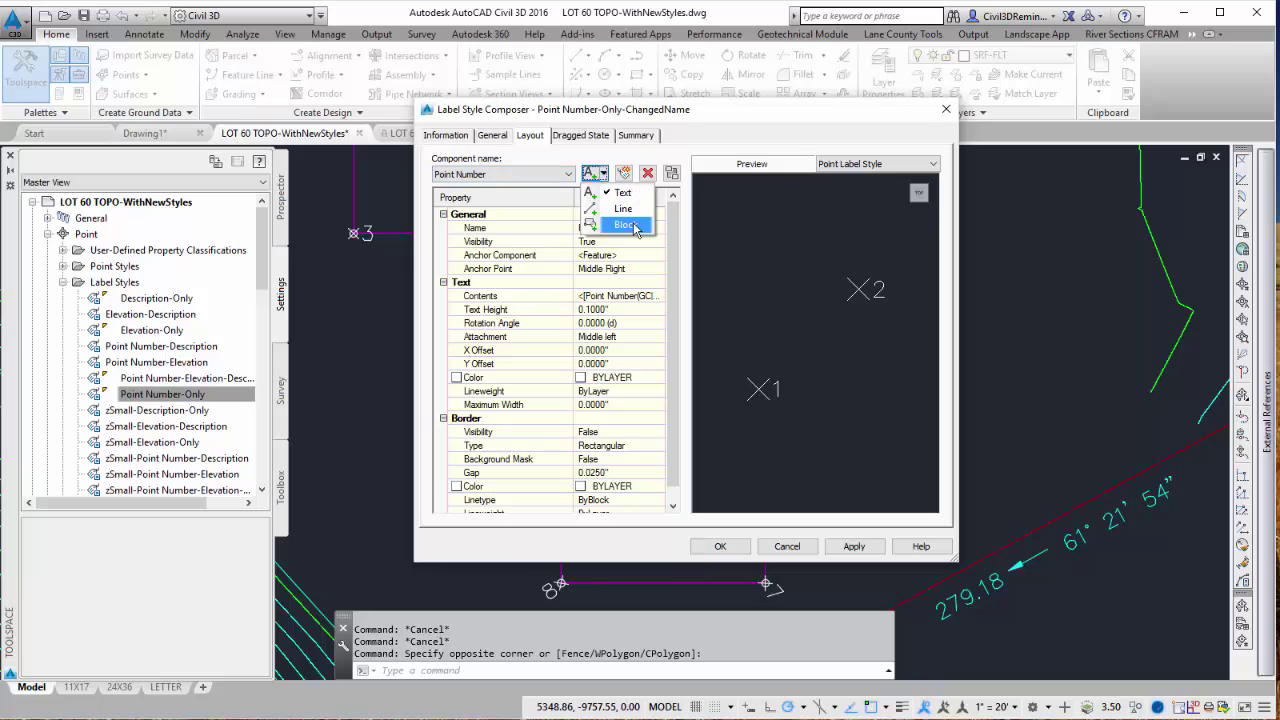
pyautogui.click(641, 195)
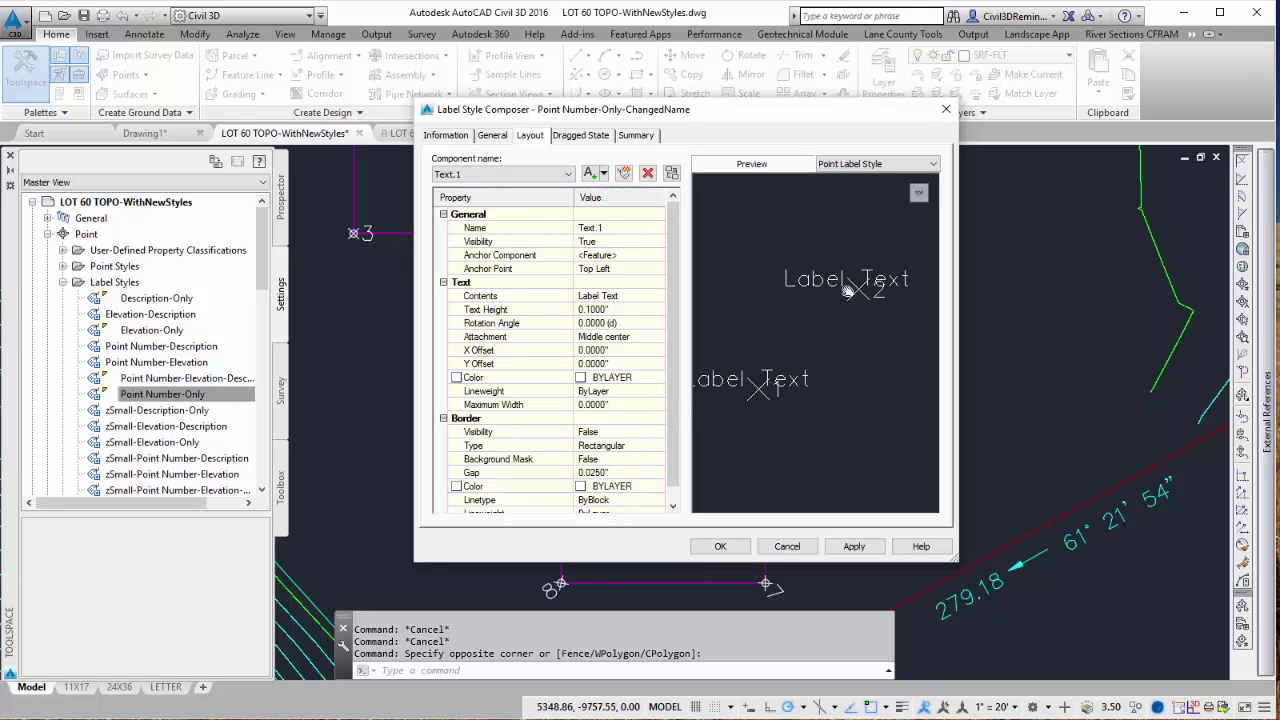
pyautogui.click(636, 230)
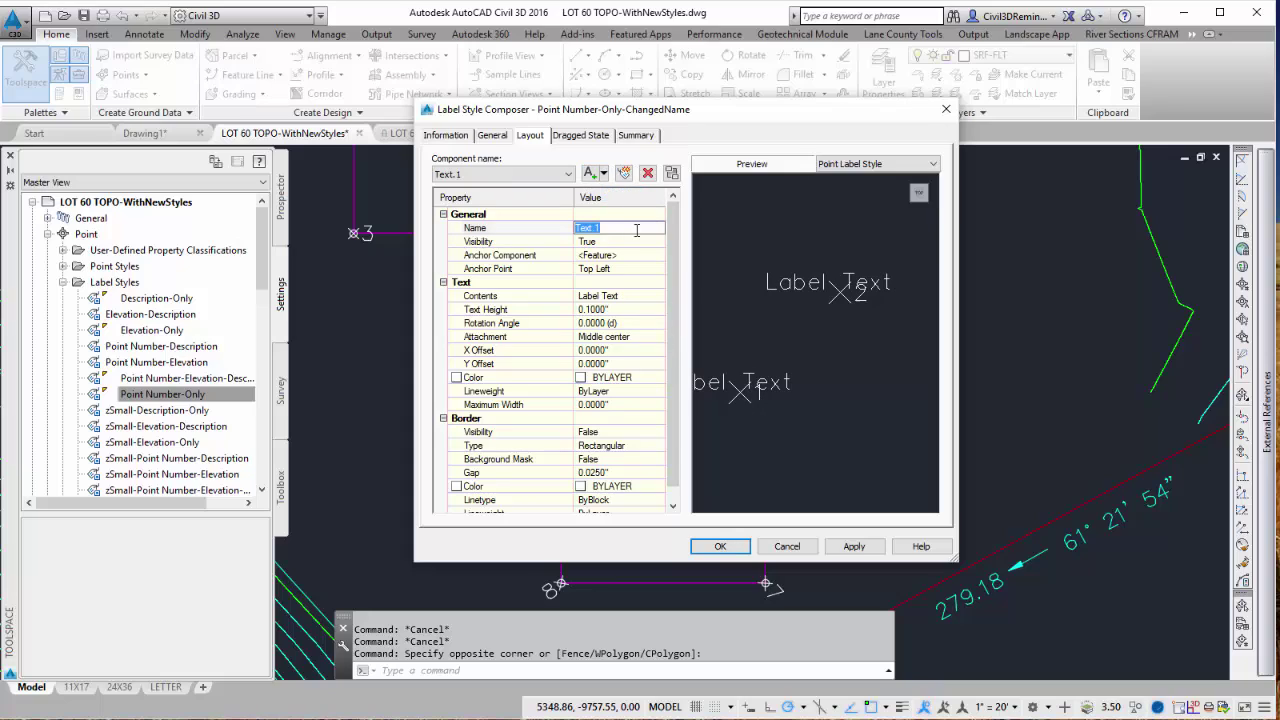
pyautogui.write('Description')
pyautogui.click(538, 243)
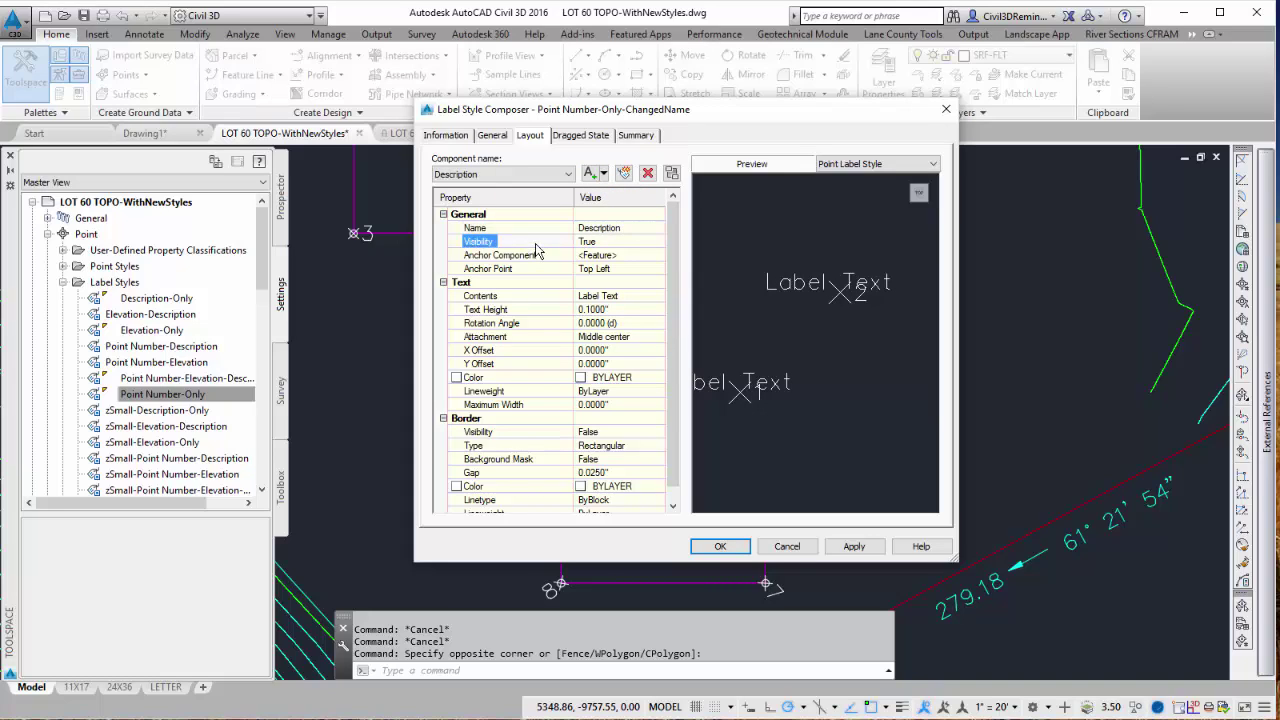
# Set the Description component's Anchor Component to Point Number.
pyautogui.click(628, 256)
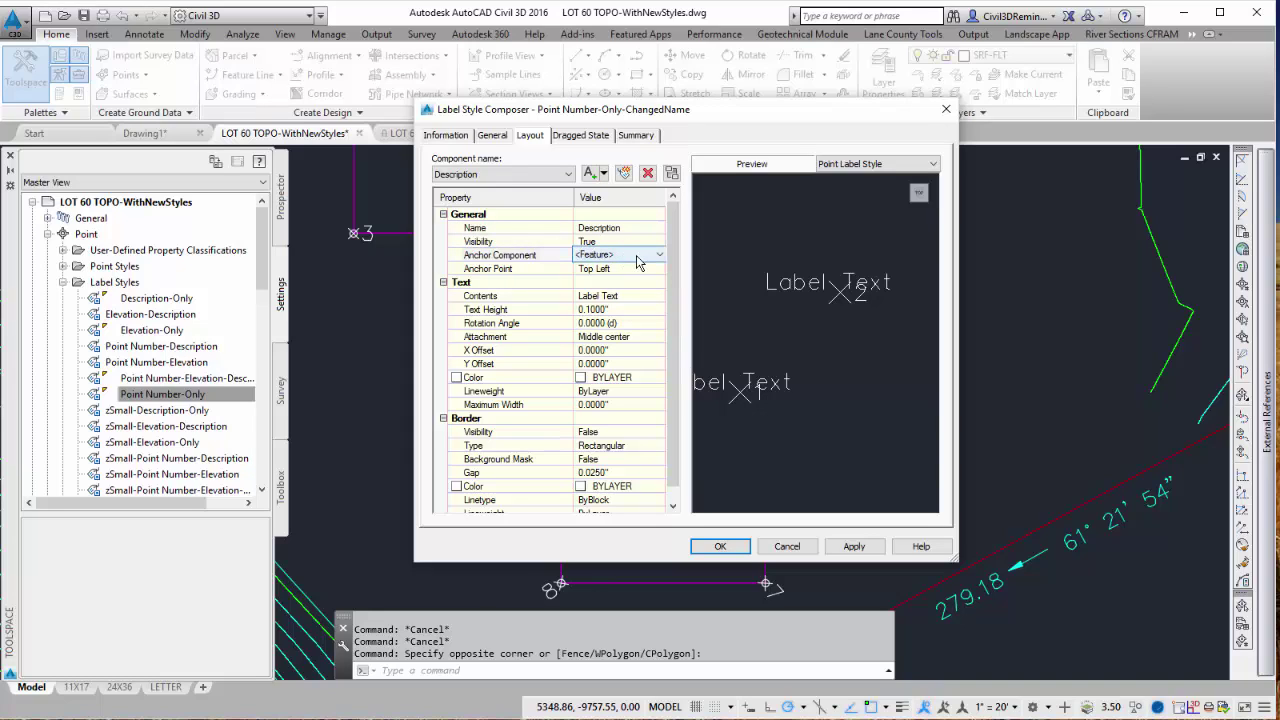
pyautogui.click(638, 259)
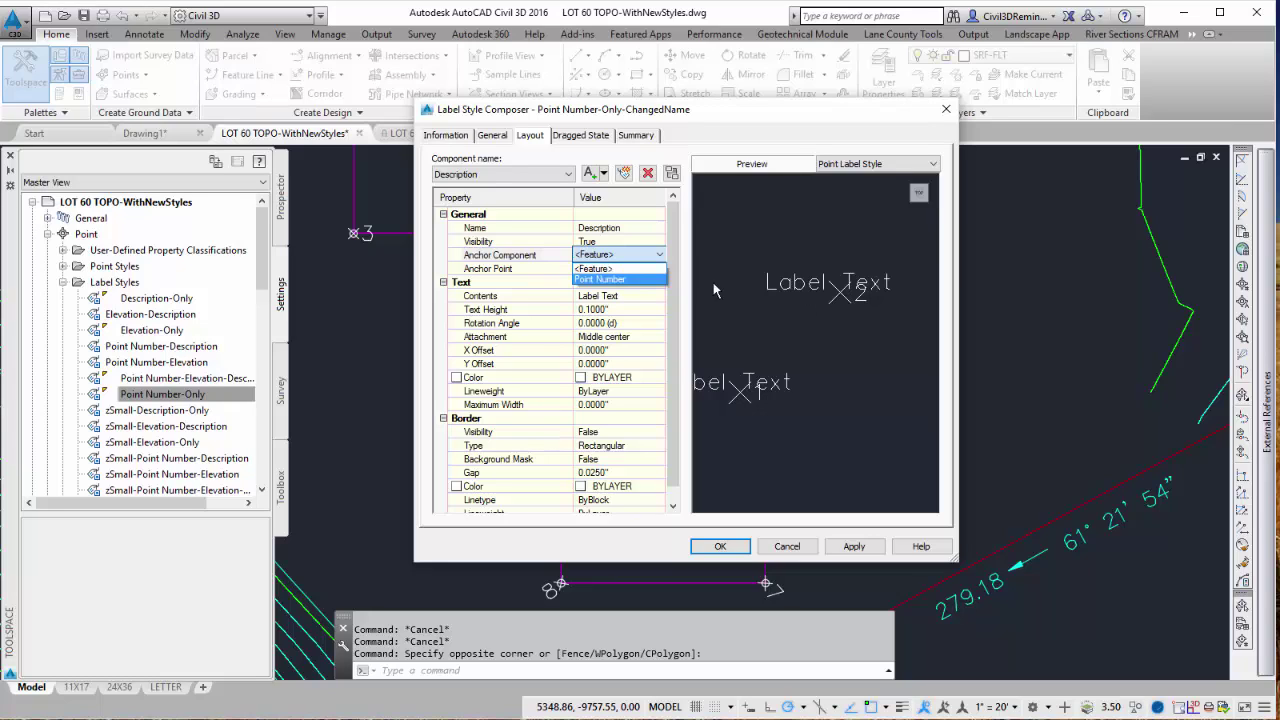
pyautogui.click(630, 279)
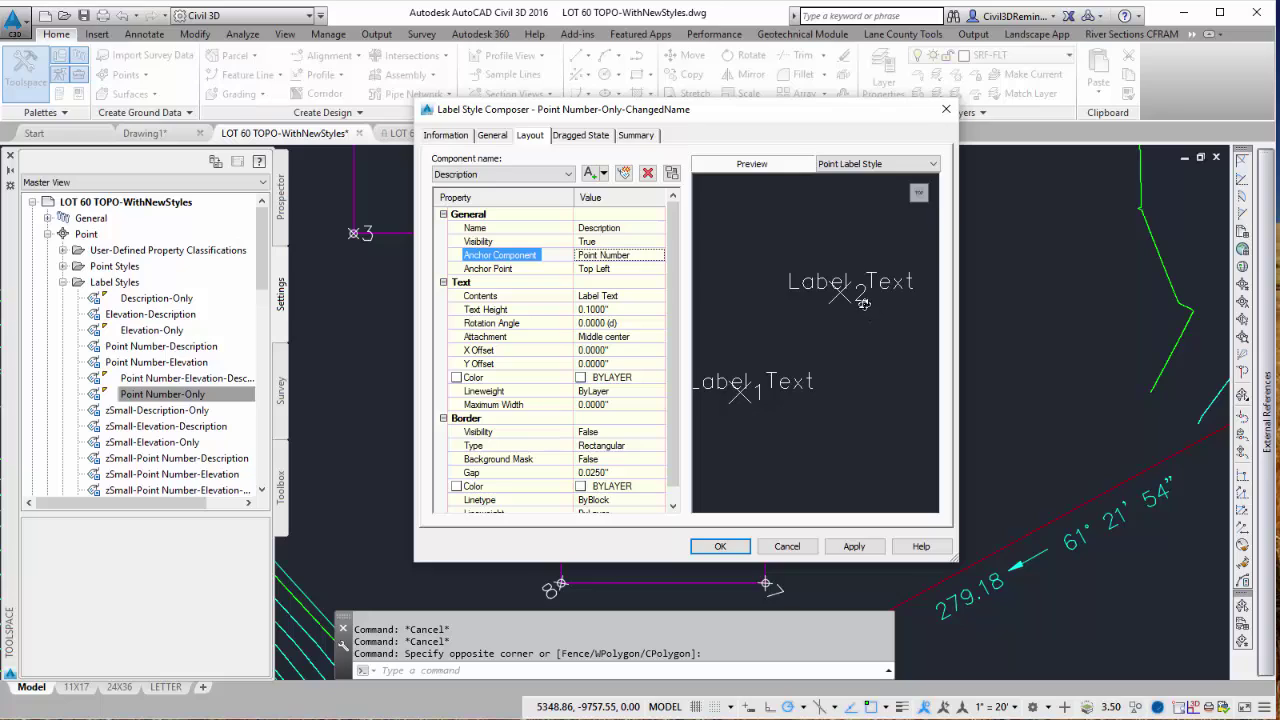
# Set the Description component's Anchor Point to Bottom Left.
pyautogui.click(527, 270)
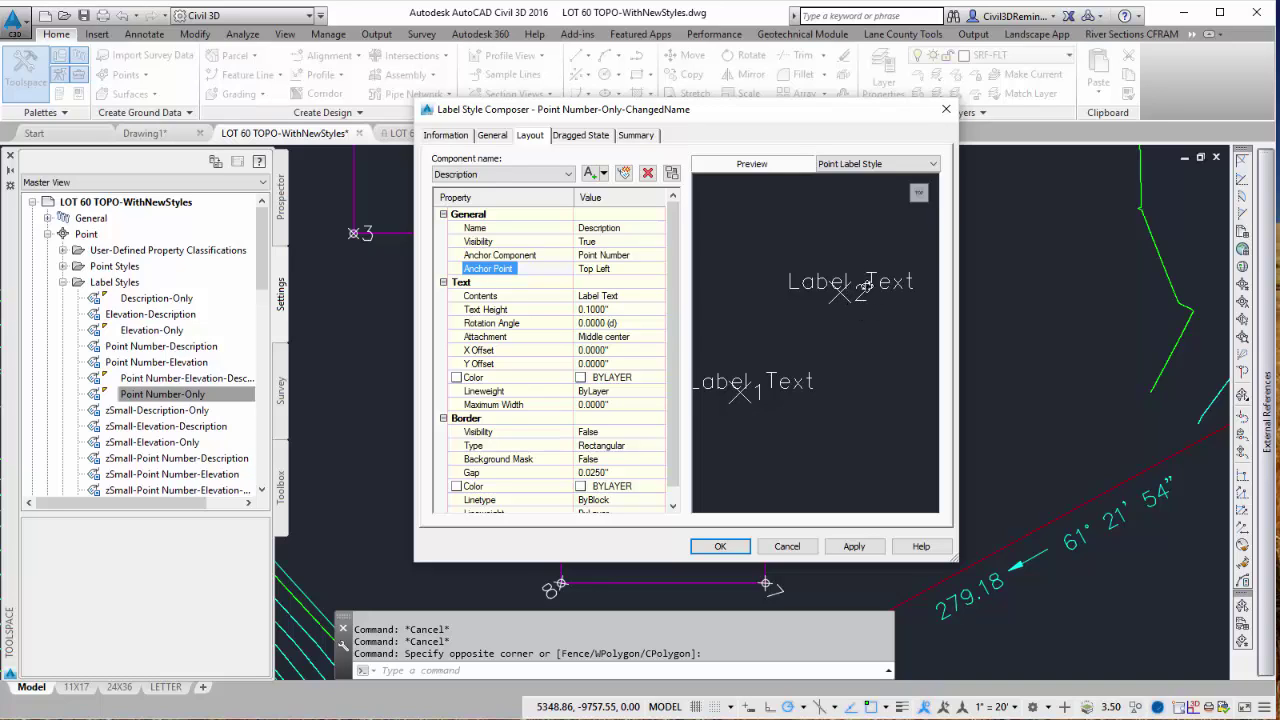
pyautogui.click(623, 270)
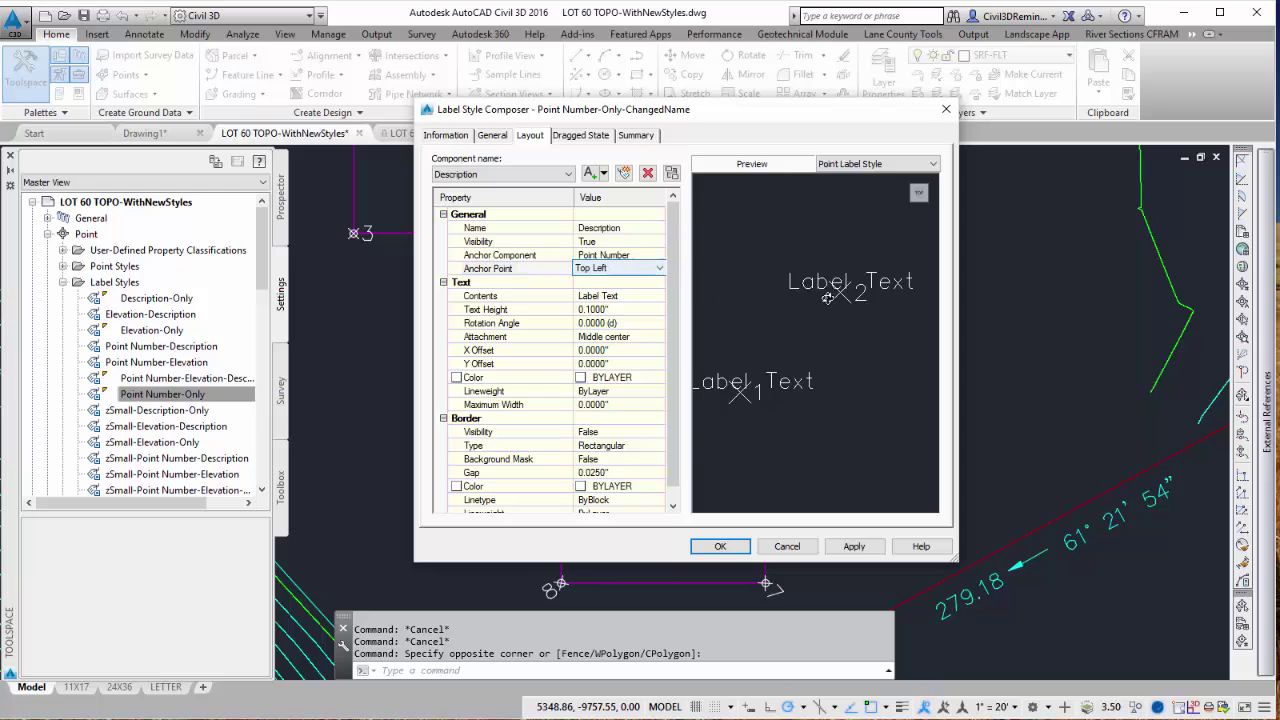
pyautogui.click(658, 268)
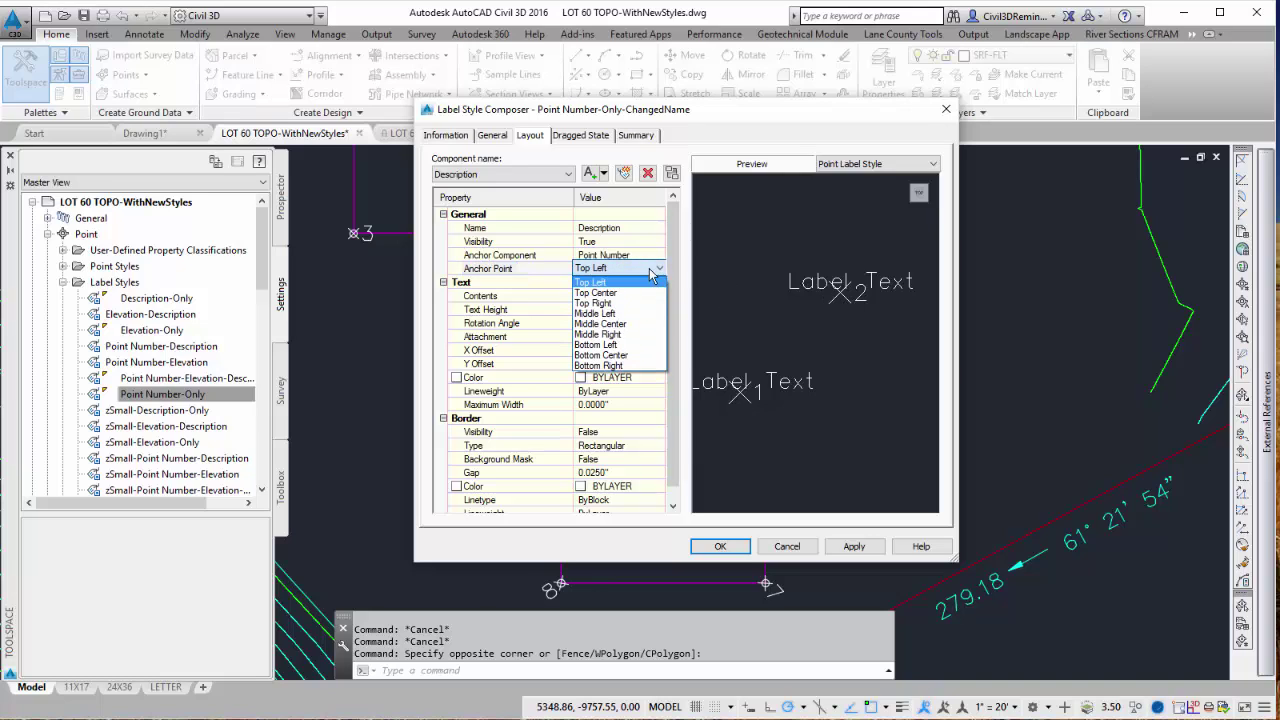
pyautogui.click(655, 345)
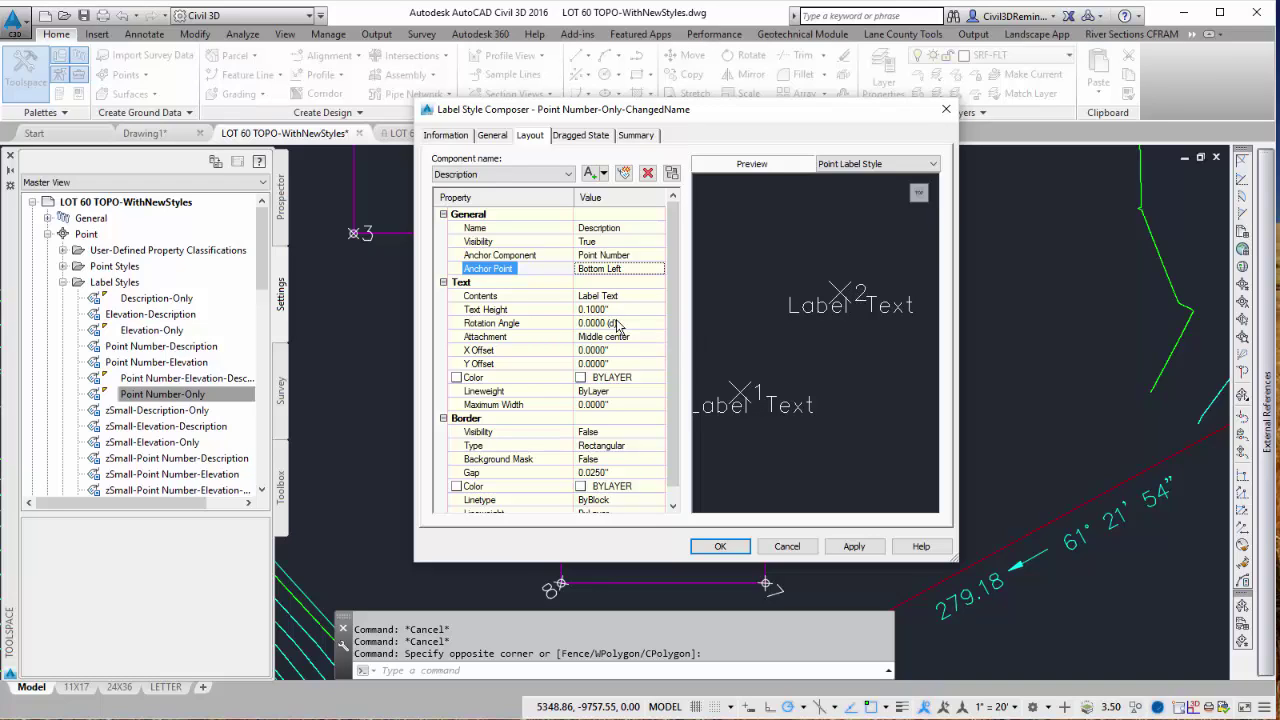
# Set the Description component's text Attachment to Top left.
pyautogui.click(561, 339)
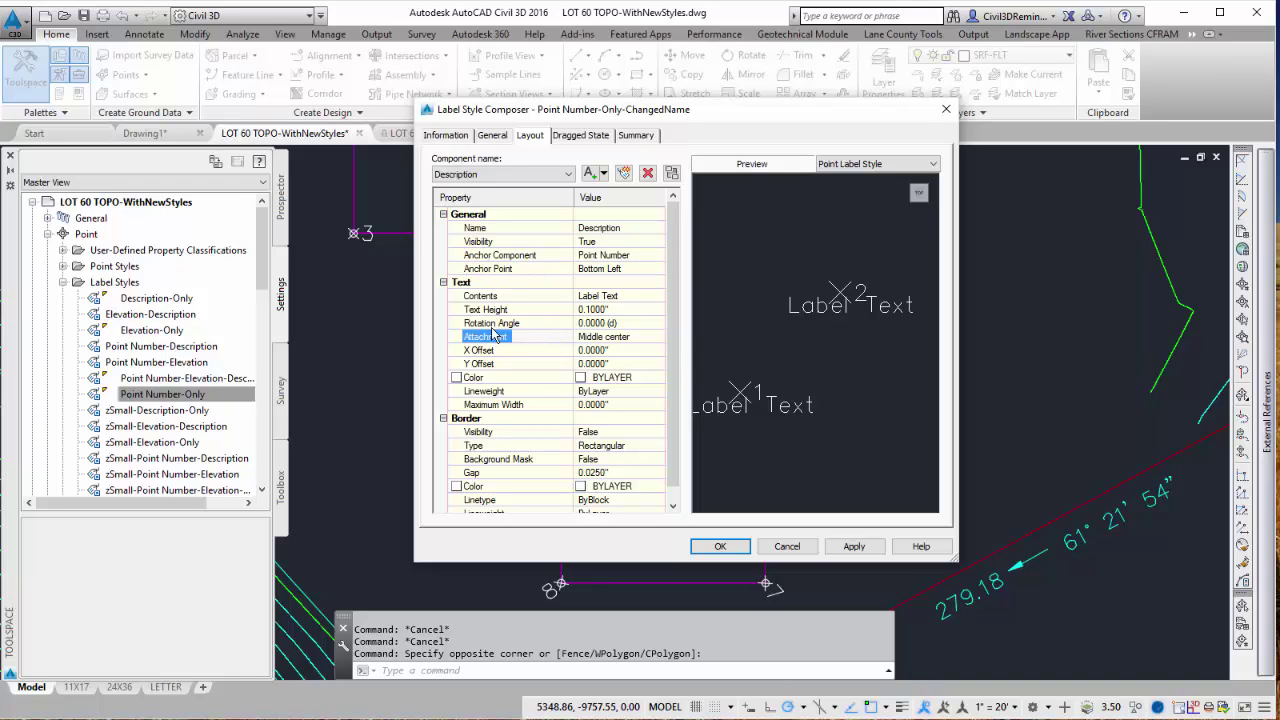
pyautogui.click(650, 340)
pyautogui.click(650, 340)
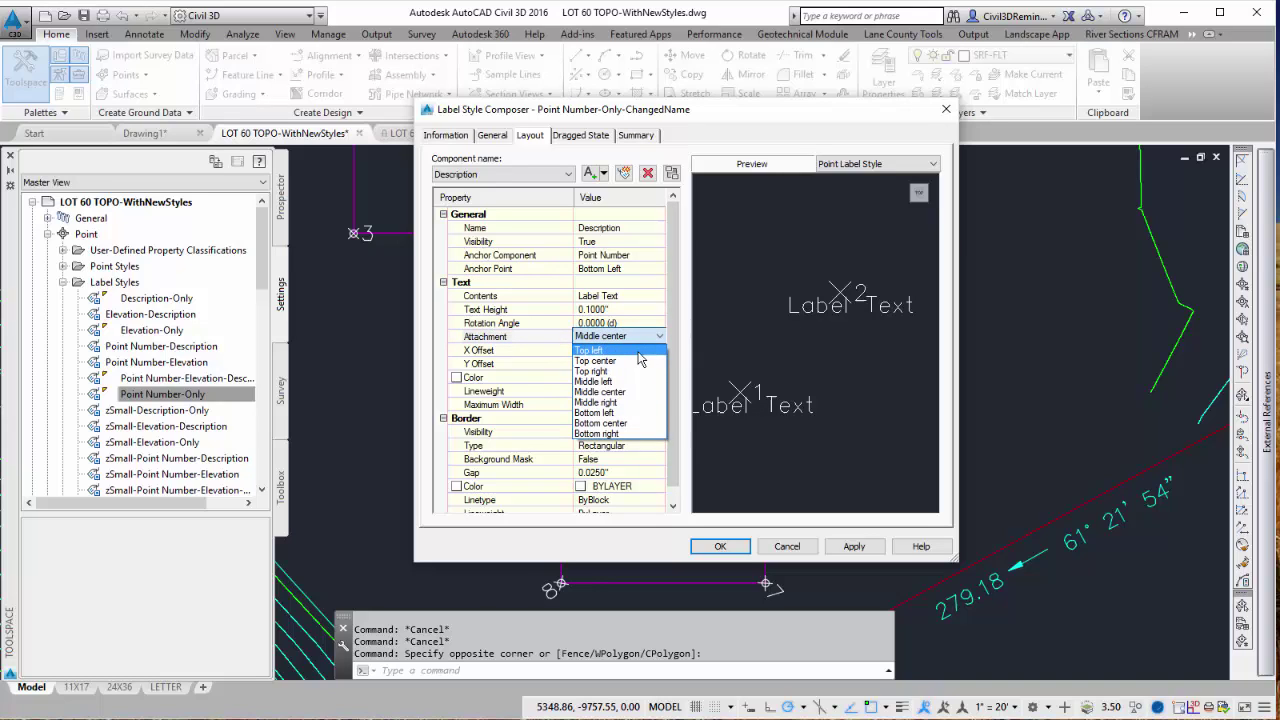
pyautogui.click(600, 349)
pyautogui.moveTo(912, 318); pyautogui.dragTo(829, 345, button='middle')
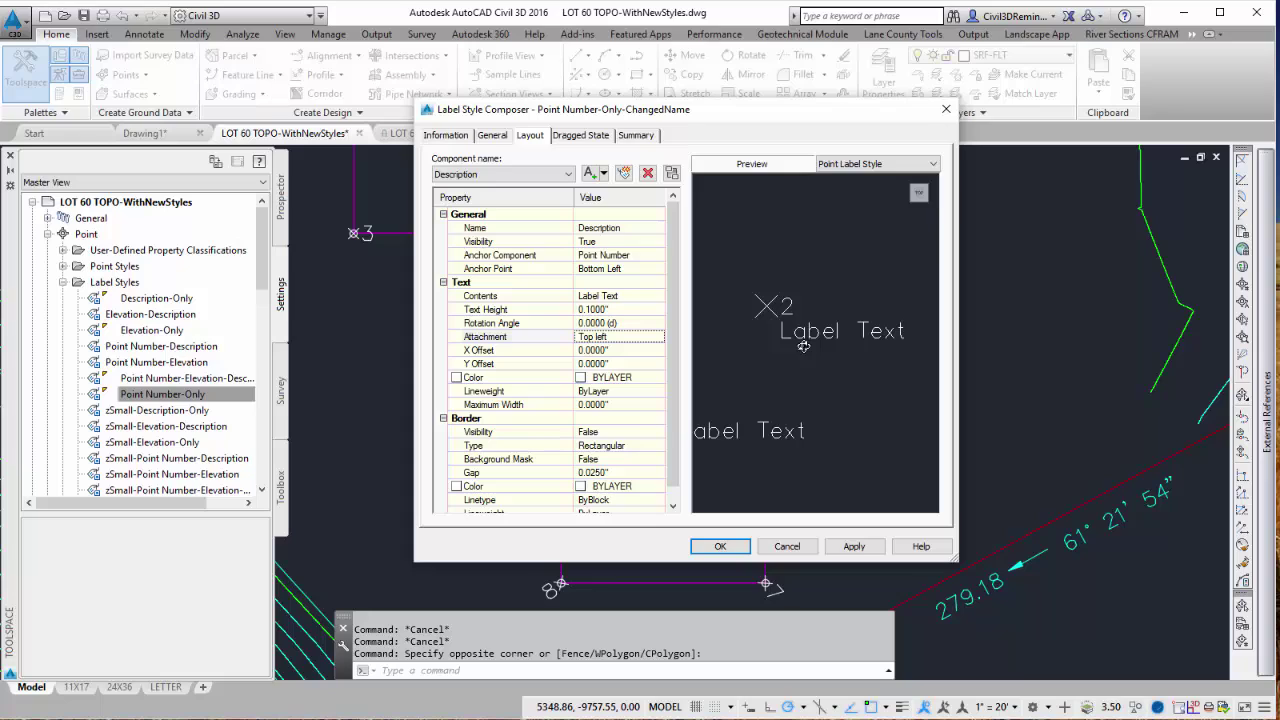
# Replace the Description component's contents with the Full Description property, using upper case capitalization.
pyautogui.click(655, 297)
pyautogui.click(658, 296)
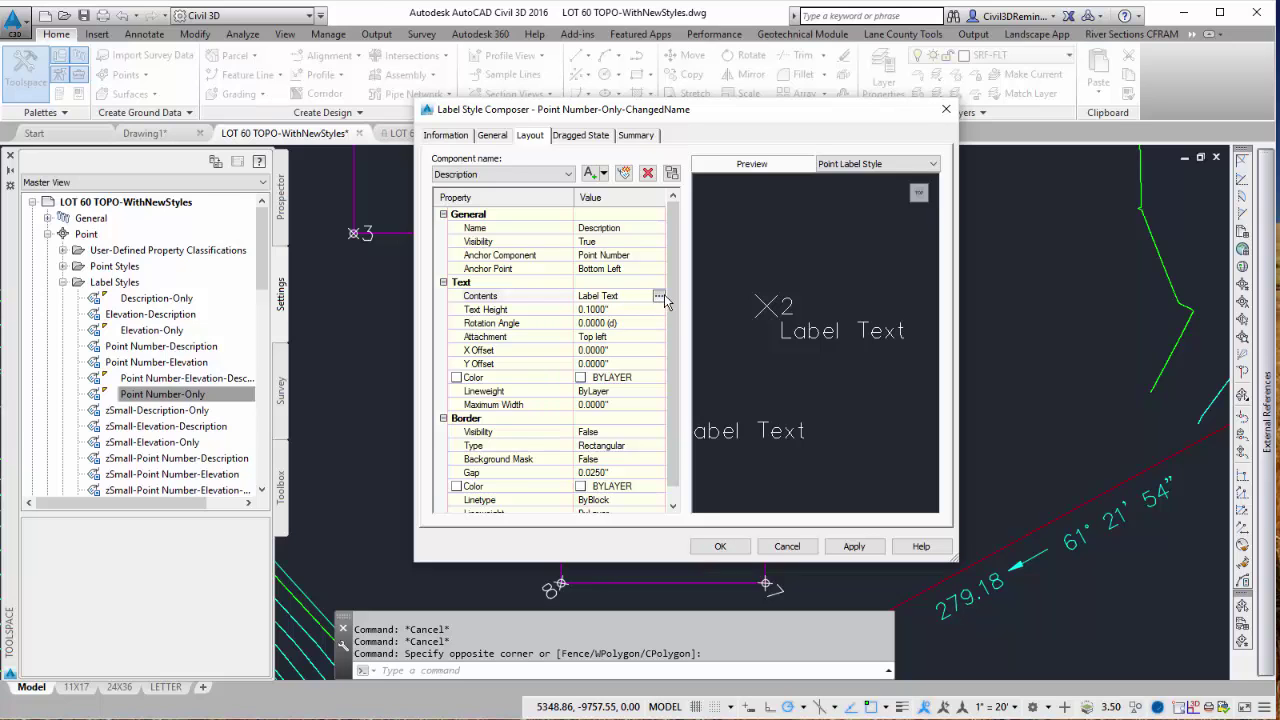
pyautogui.click(661, 296)
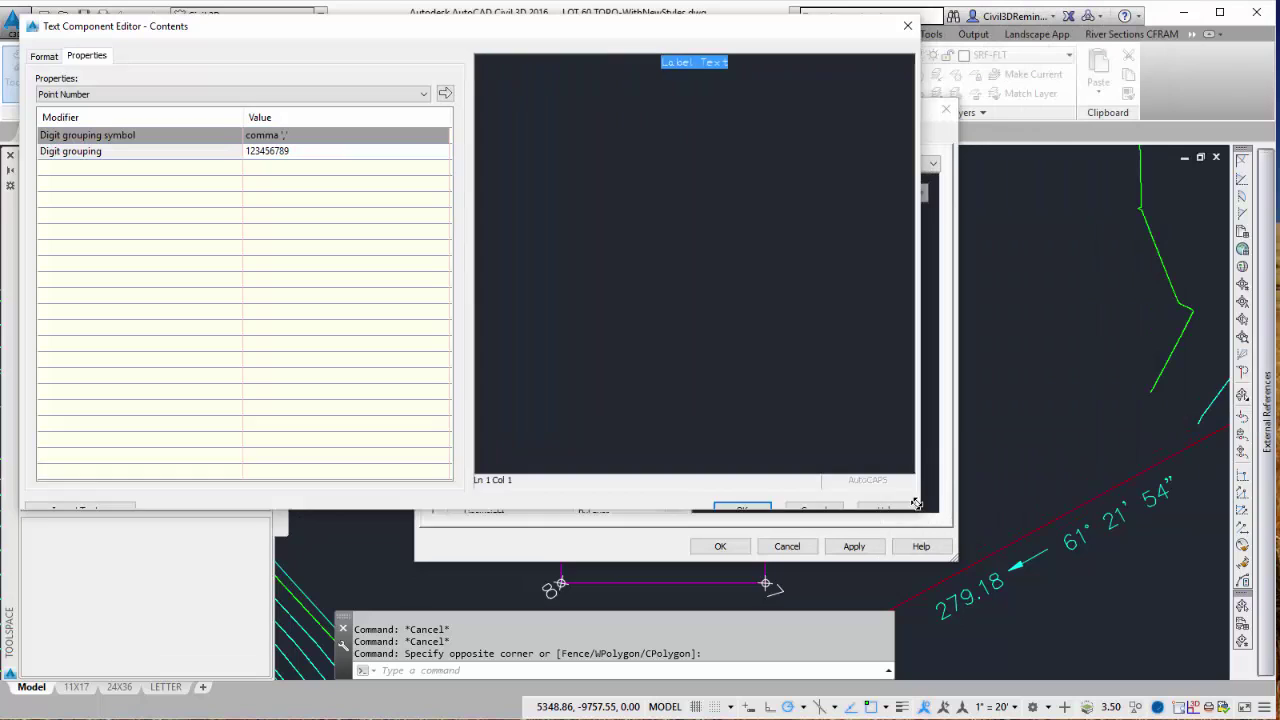
pyautogui.click(422, 93)
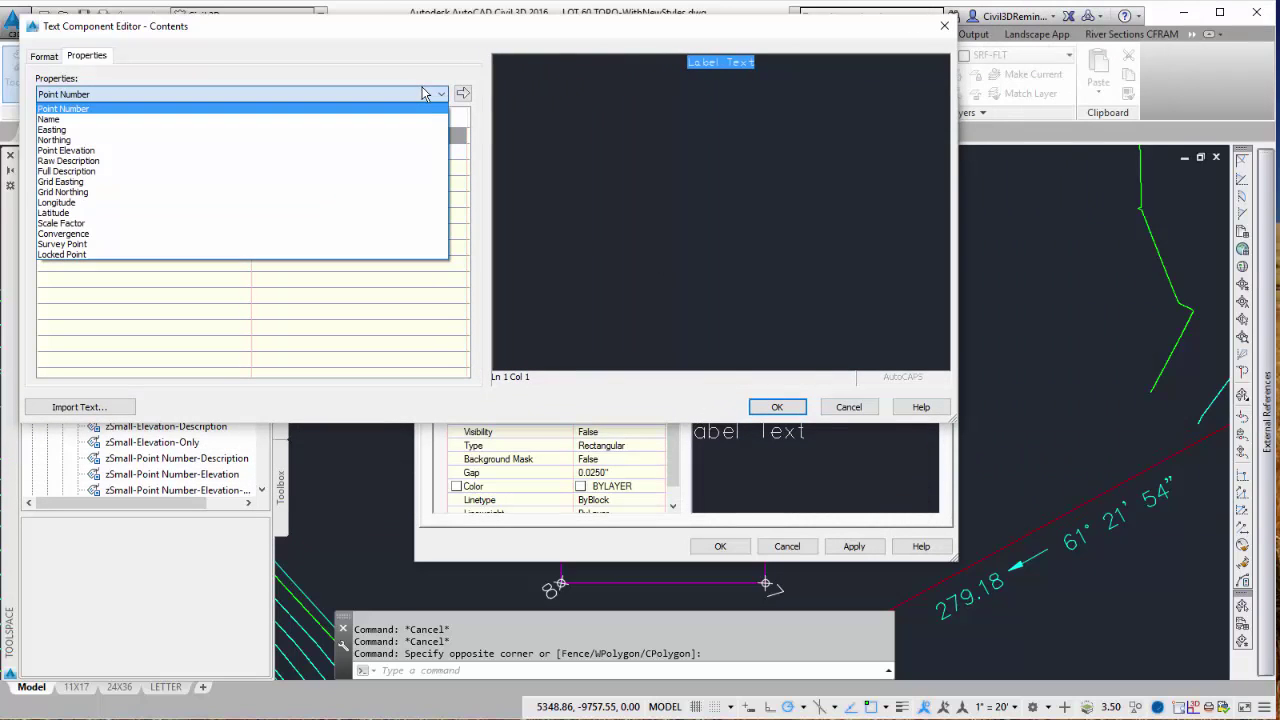
pyautogui.click(410, 171)
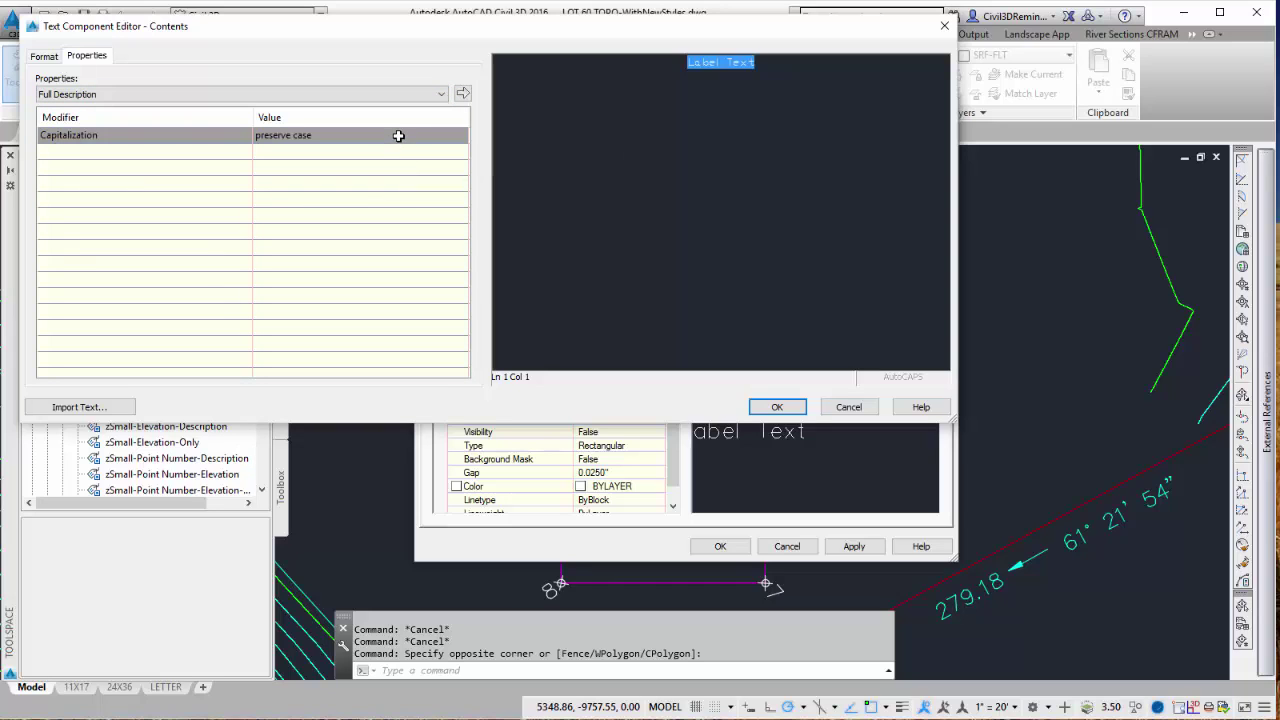
pyautogui.click(306, 133)
pyautogui.click(306, 133)
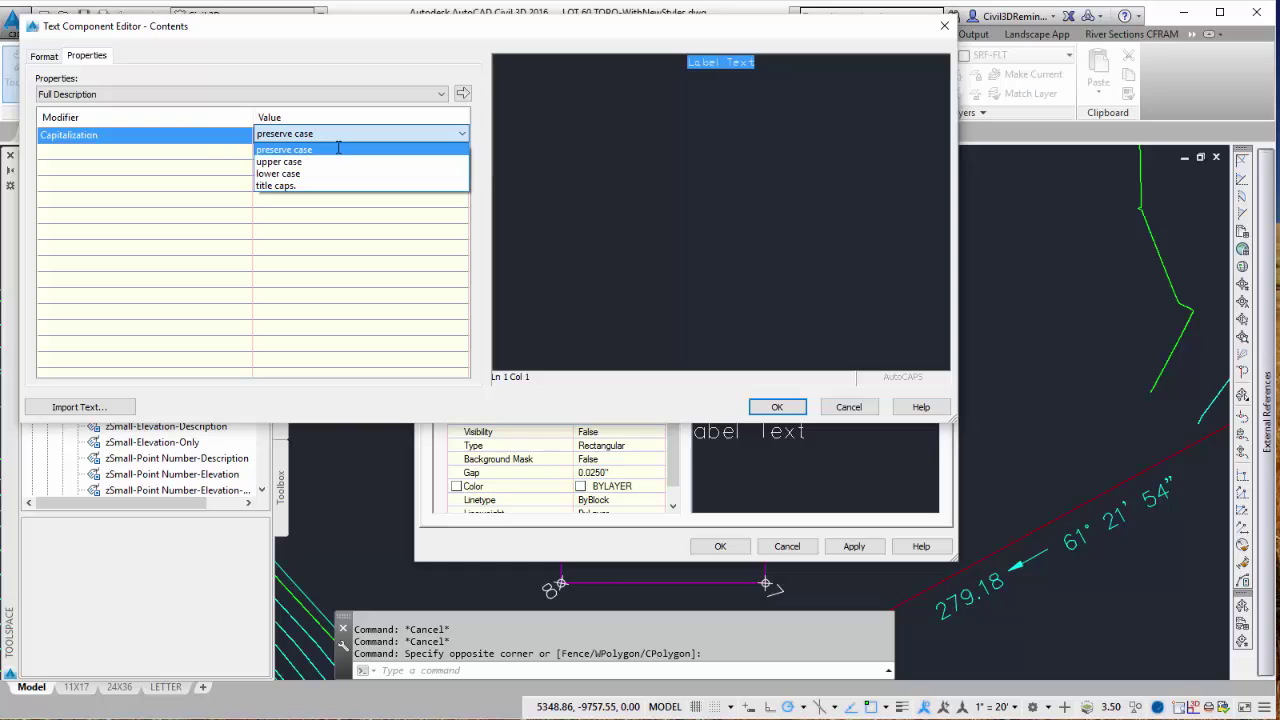
pyautogui.click(335, 161)
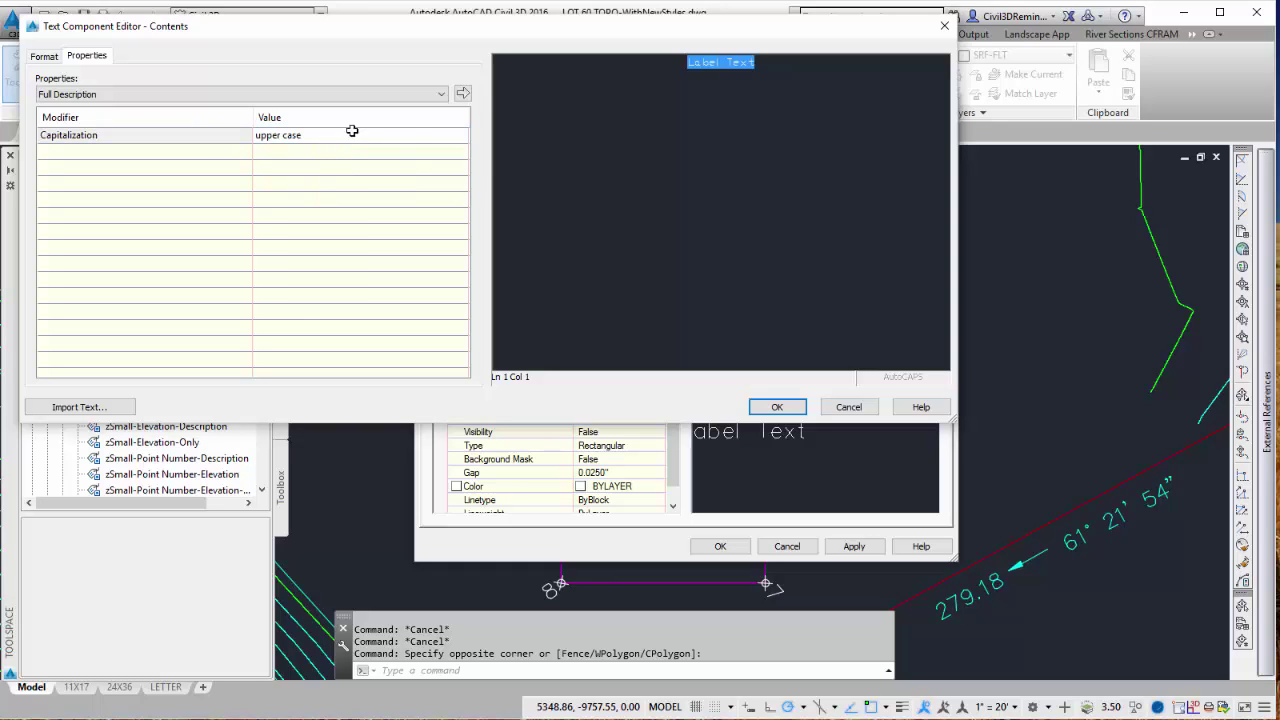
pyautogui.click(463, 93)
pyautogui.click(464, 96)
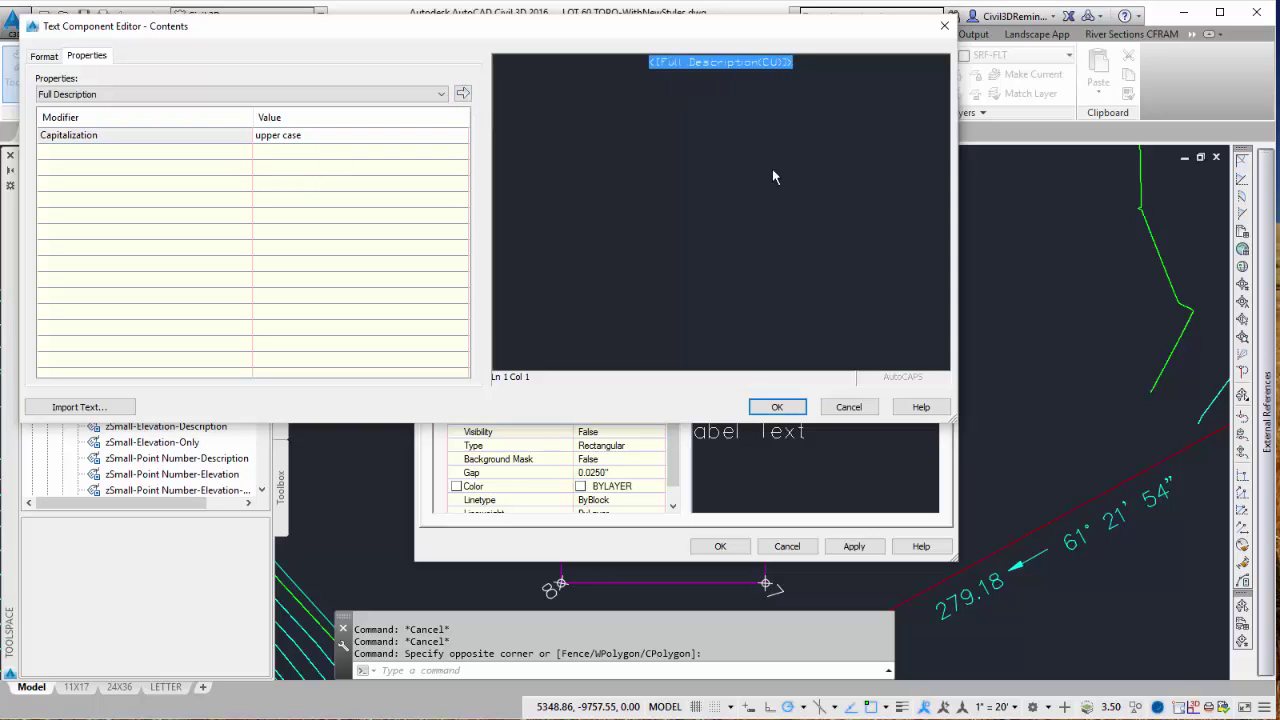
pyautogui.click(777, 407)
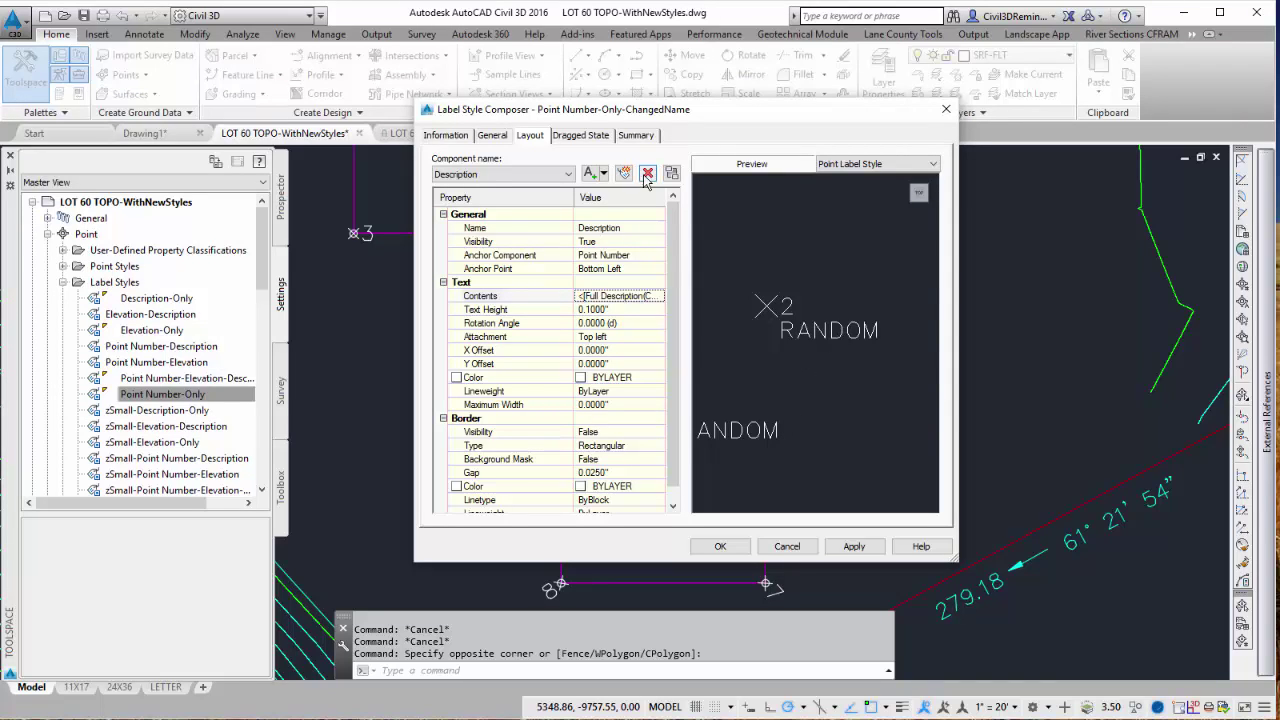
# Set the label style's dragged state Display to As Composed.
pyautogui.click(590, 136)
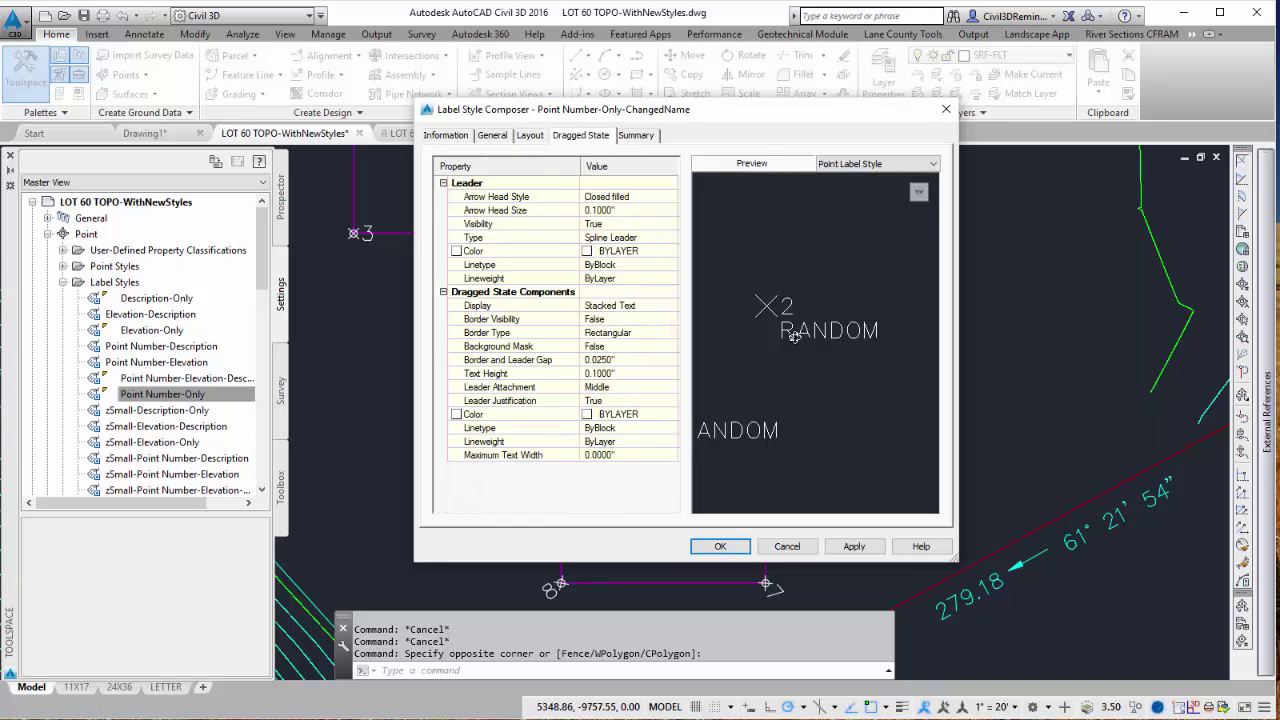
pyautogui.click(655, 306)
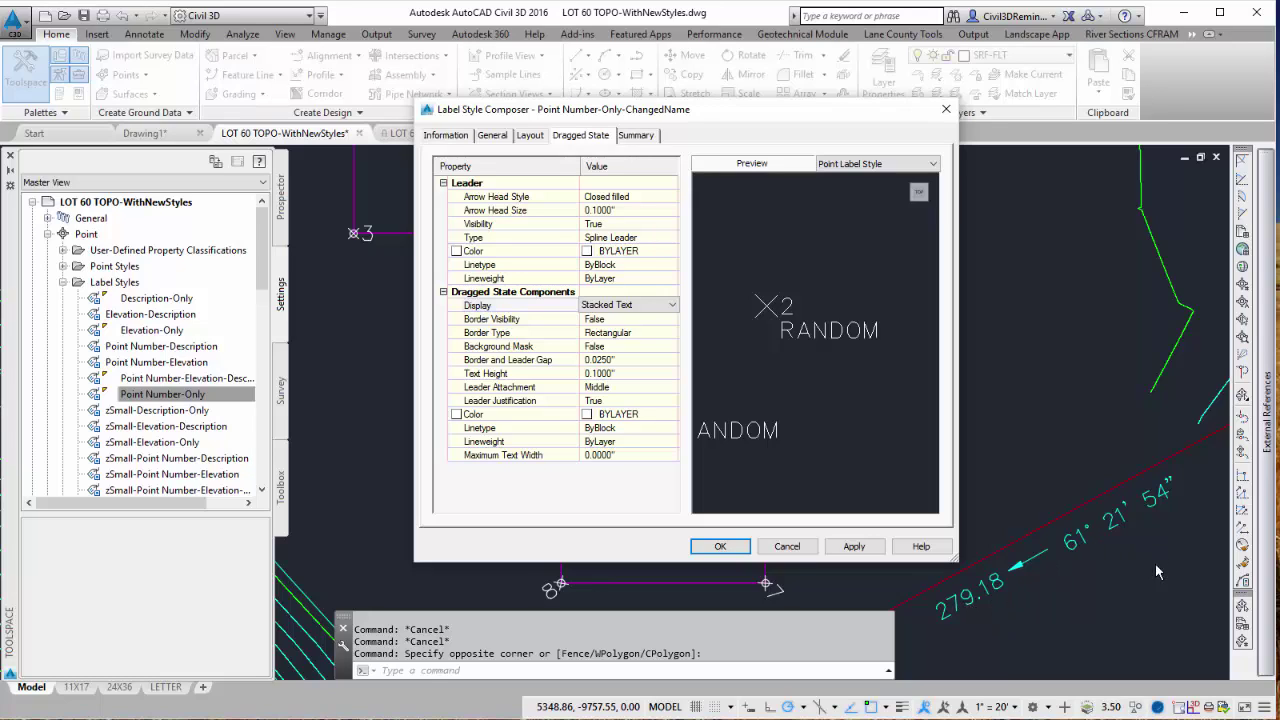
pyautogui.click(645, 305)
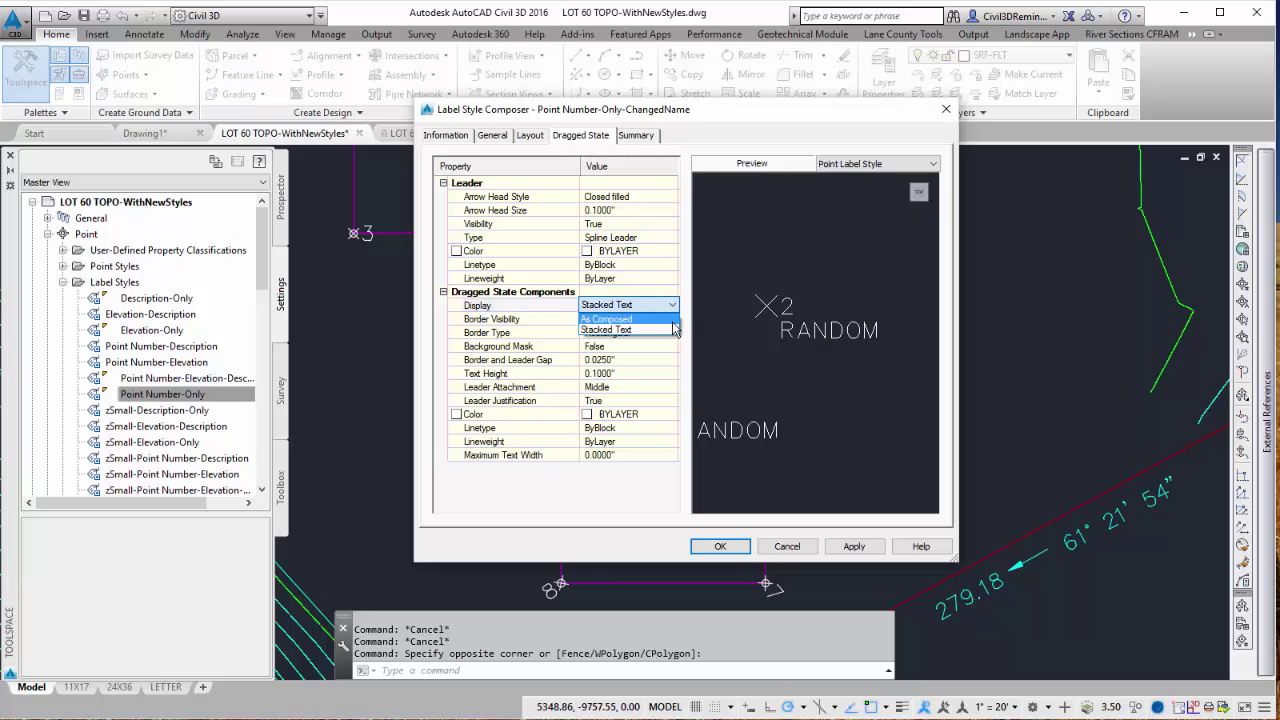
pyautogui.click(674, 321)
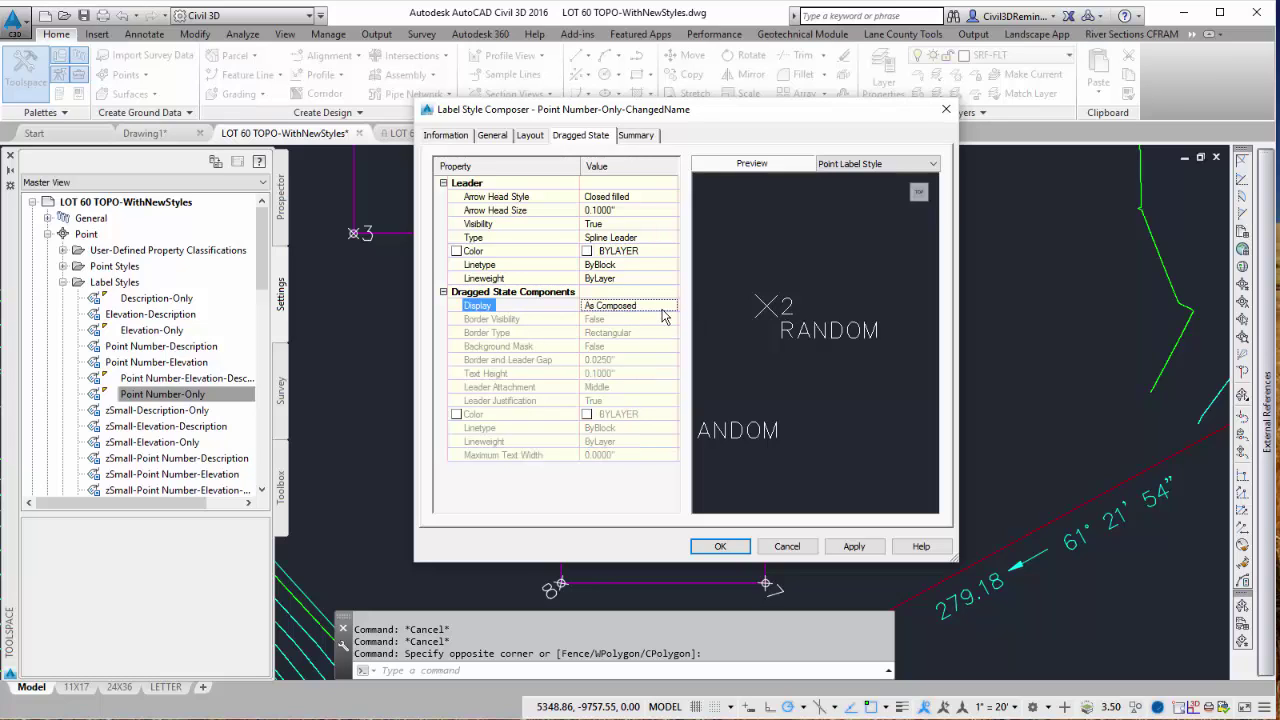
# Review the dragged state leader's arrow head style, arrow head size and visibility options, and accept the label style changes.
pyautogui.click(654, 197)
pyautogui.click(668, 197)
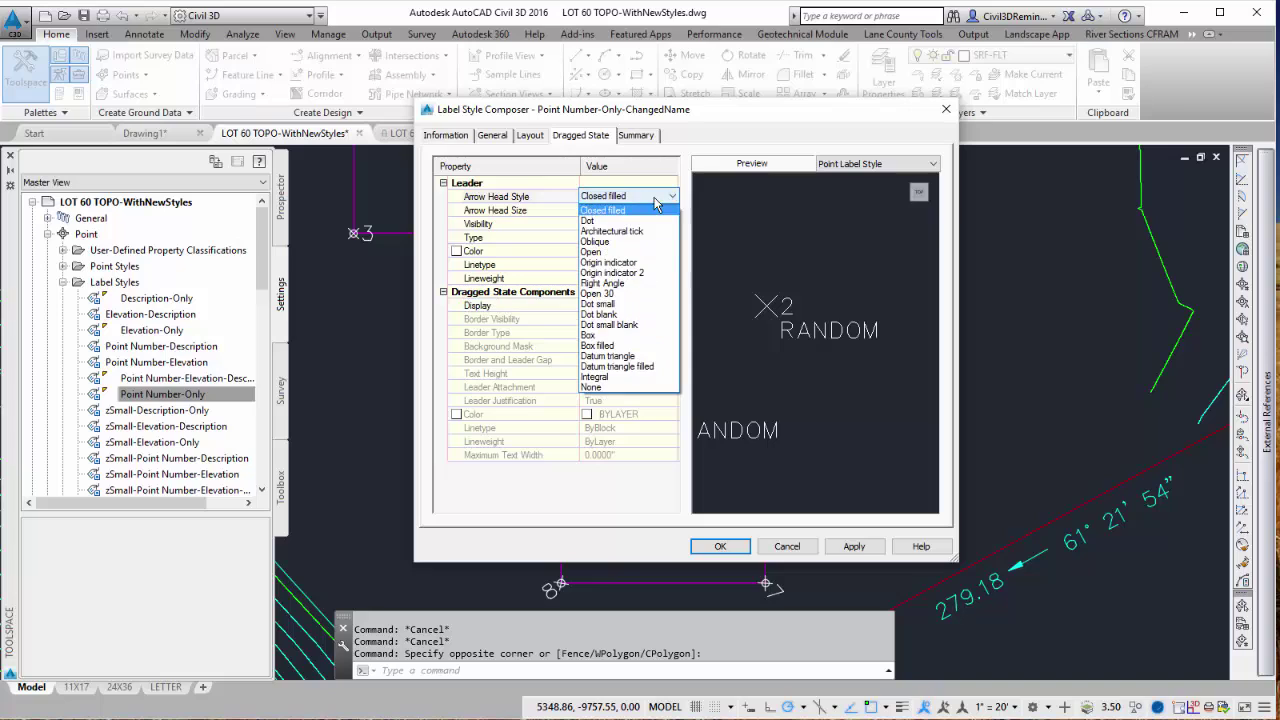
pyautogui.click(644, 212)
pyautogui.click(644, 211)
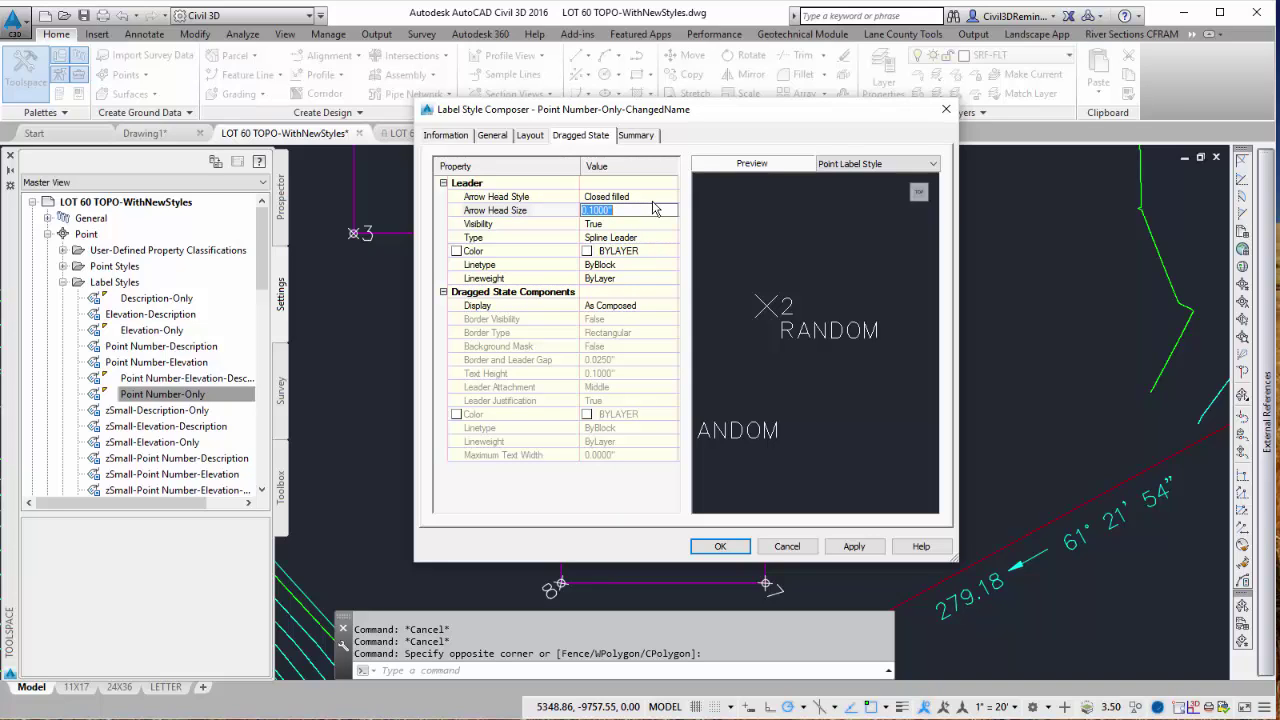
pyautogui.click(645, 225)
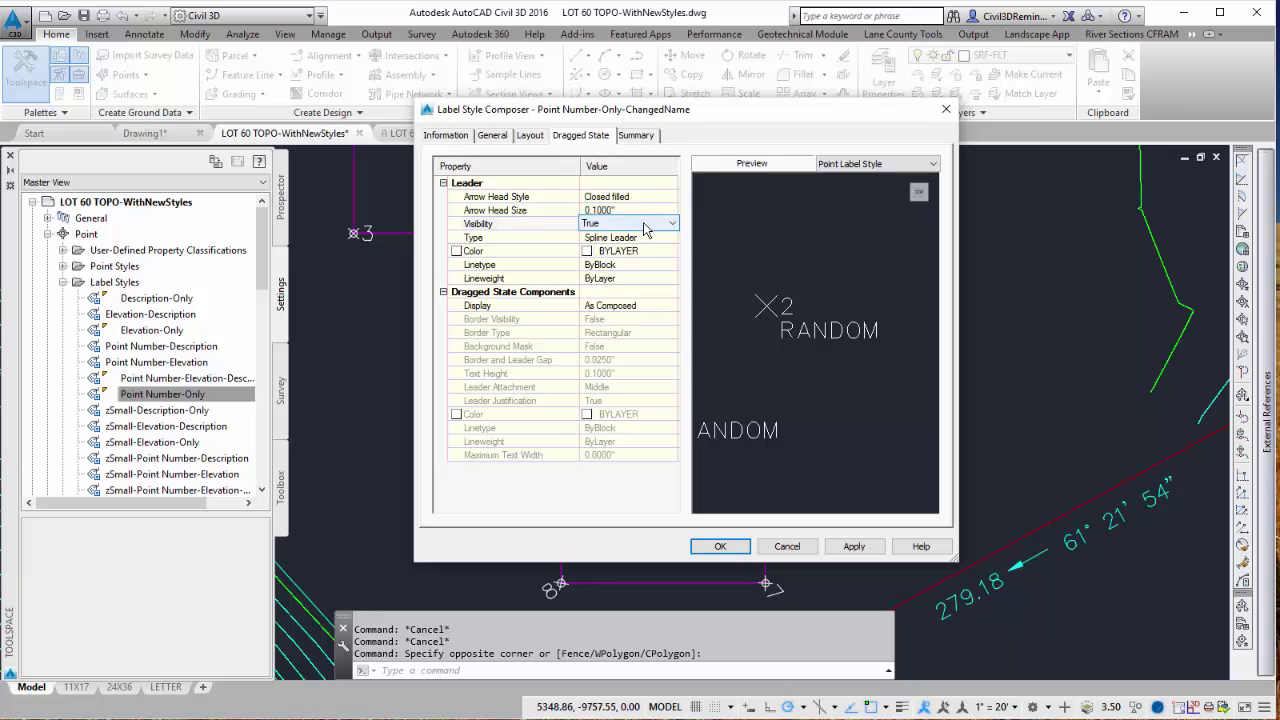
pyautogui.click(644, 224)
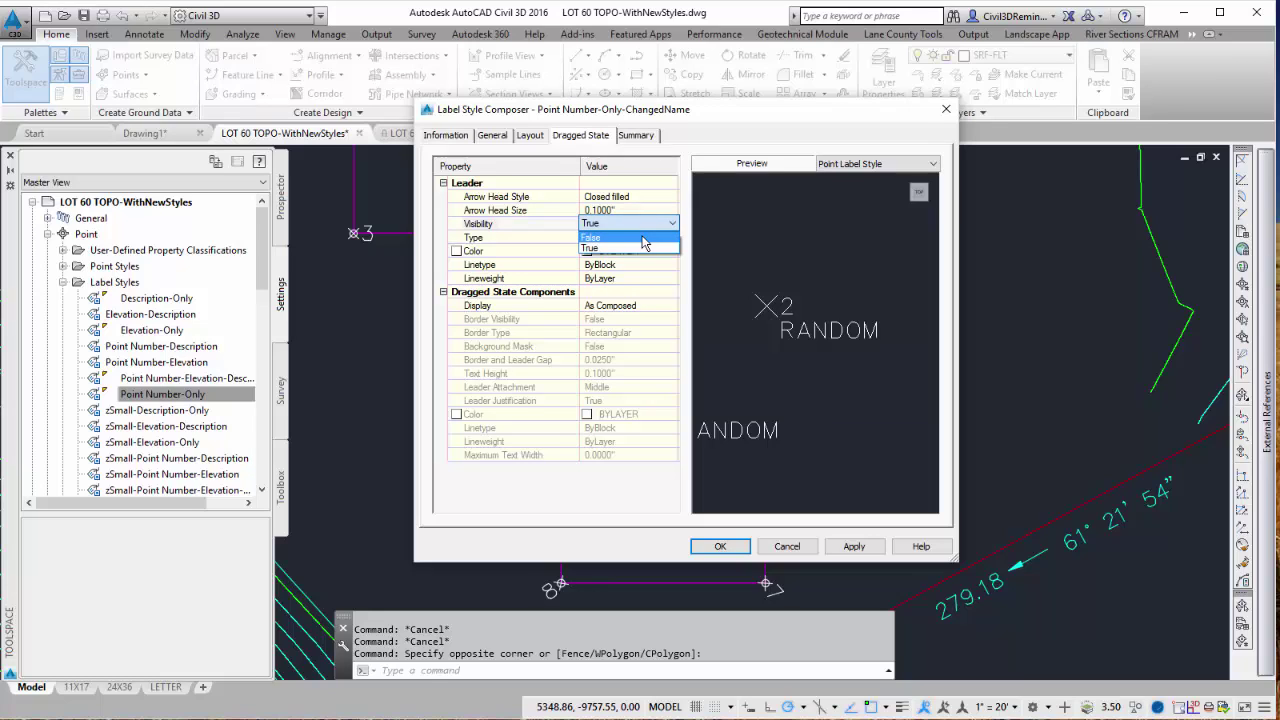
pyautogui.click(643, 228)
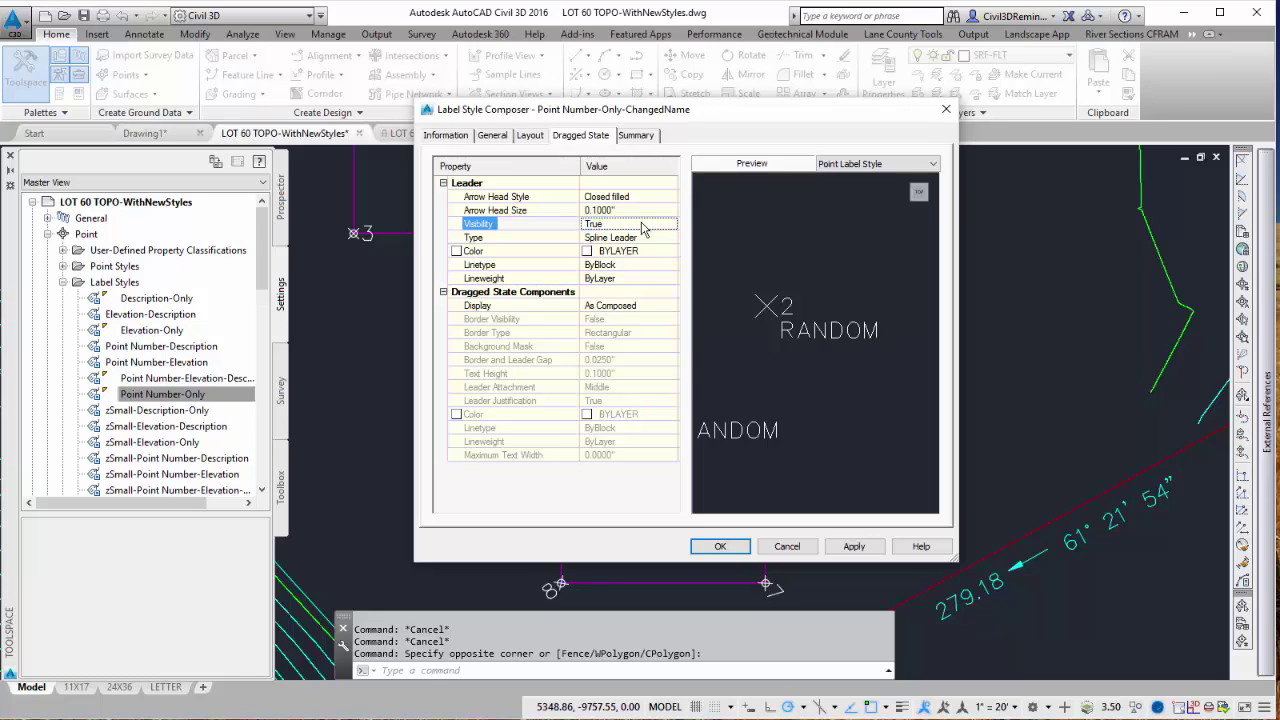
pyautogui.click(720, 546)
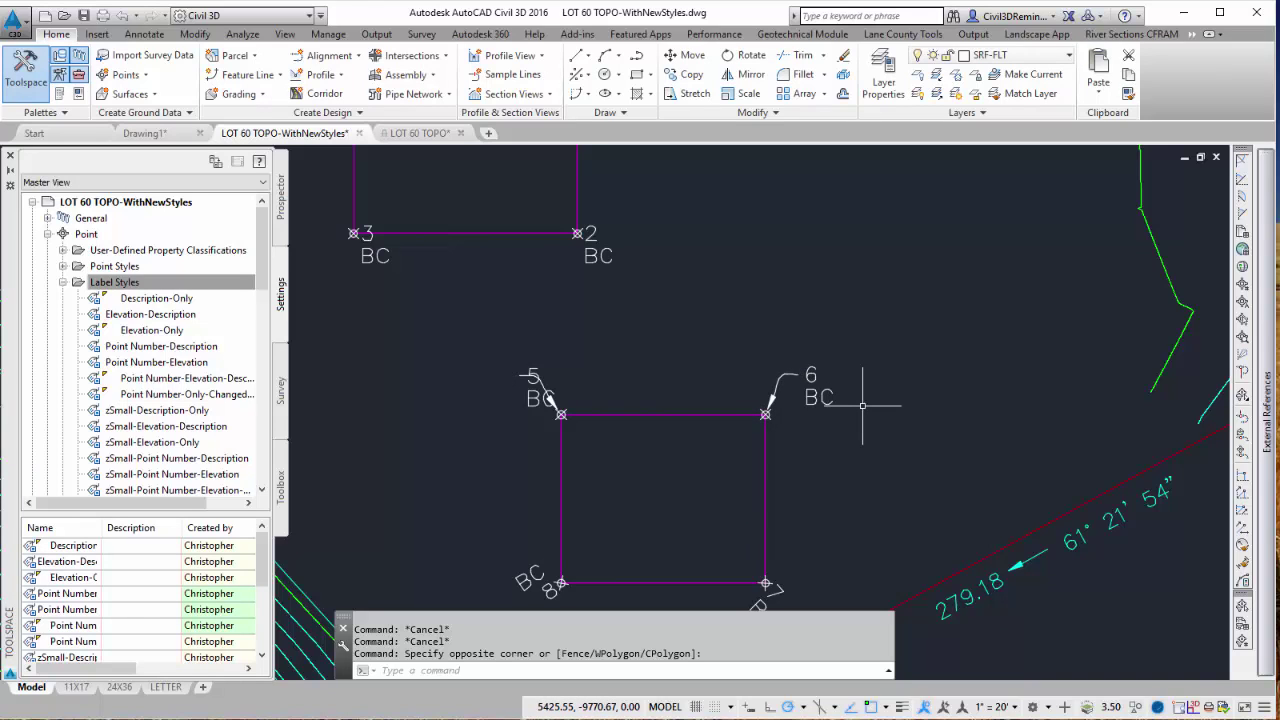
# Move the label of point 5 farther to the left of its point.
pyautogui.click(533, 384)
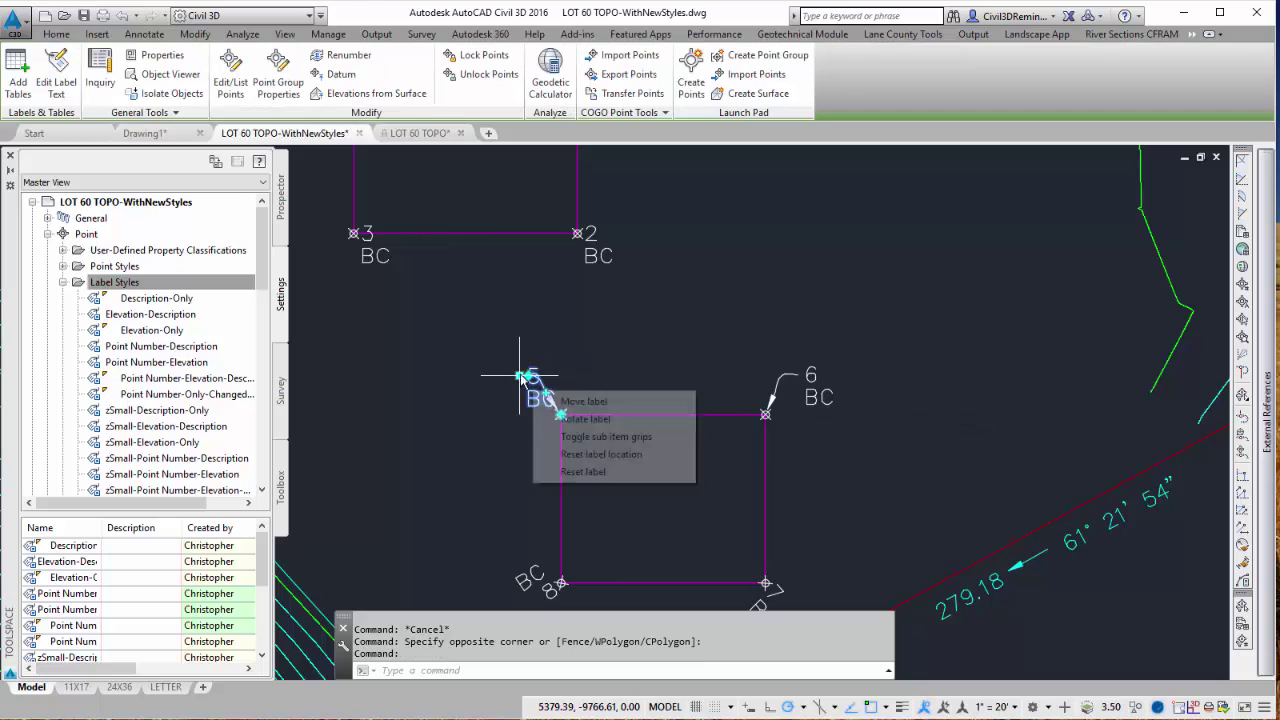
pyautogui.click(521, 376)
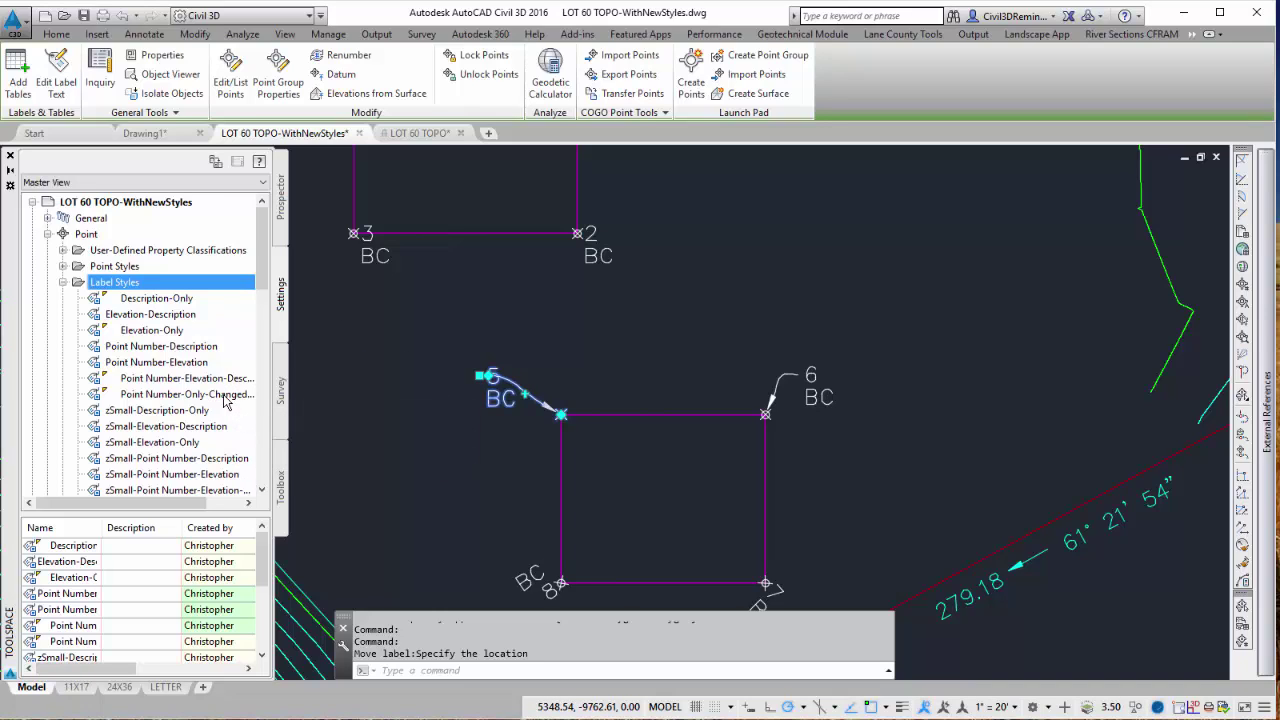
# Edit the Point Number-Only-ChangedName label style, setting its dragged state Display to Stacked Text, and accept the change.
pyautogui.click(225, 395)
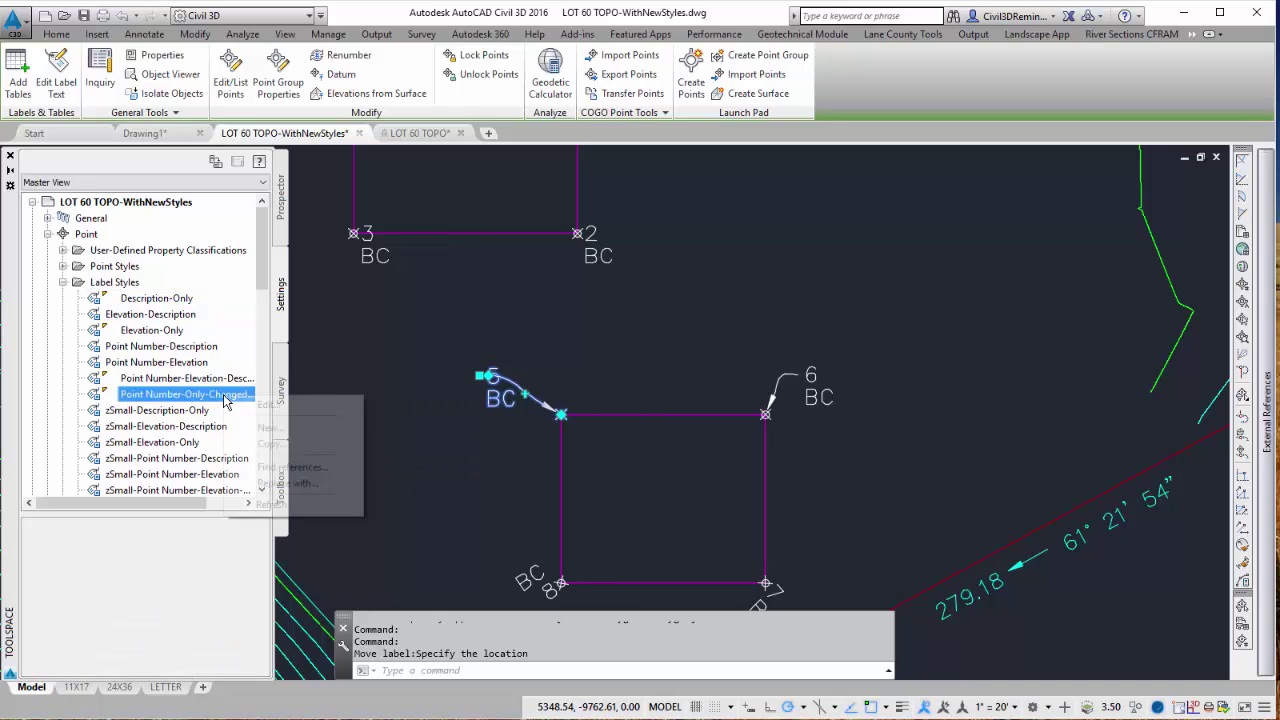
pyautogui.rightClick(225, 395)
pyautogui.click(290, 405)
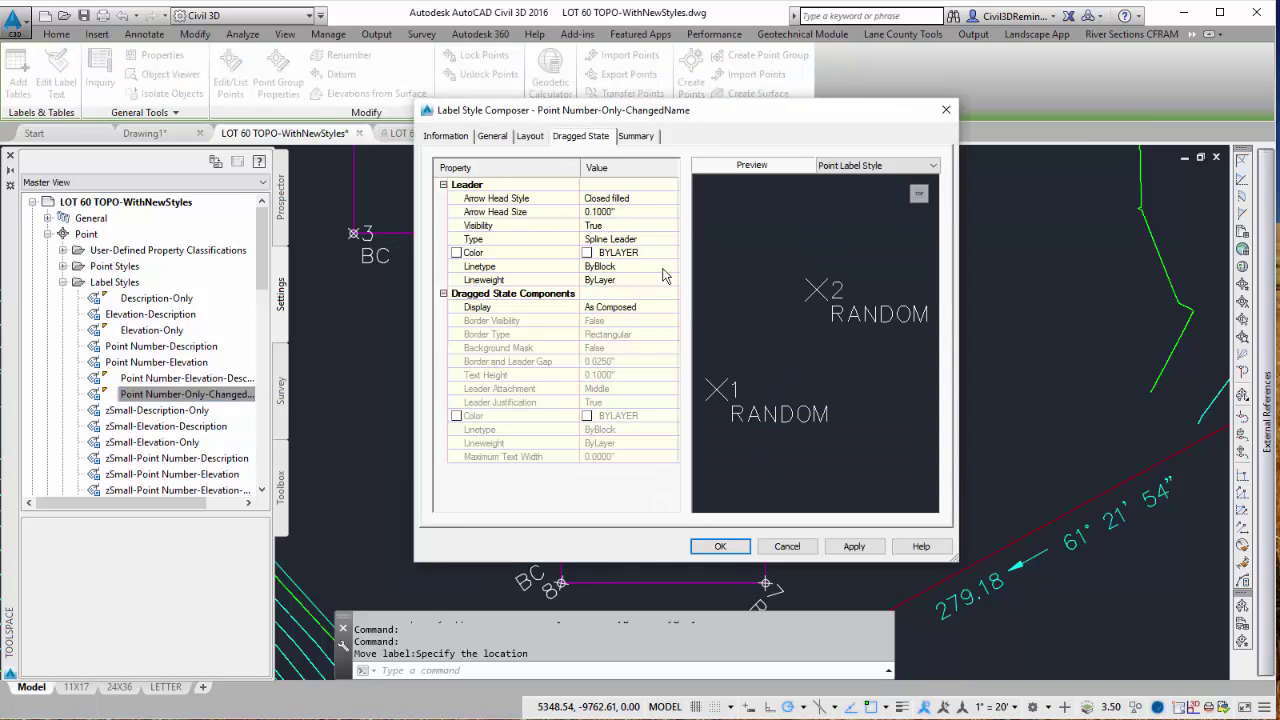
pyautogui.click(655, 307)
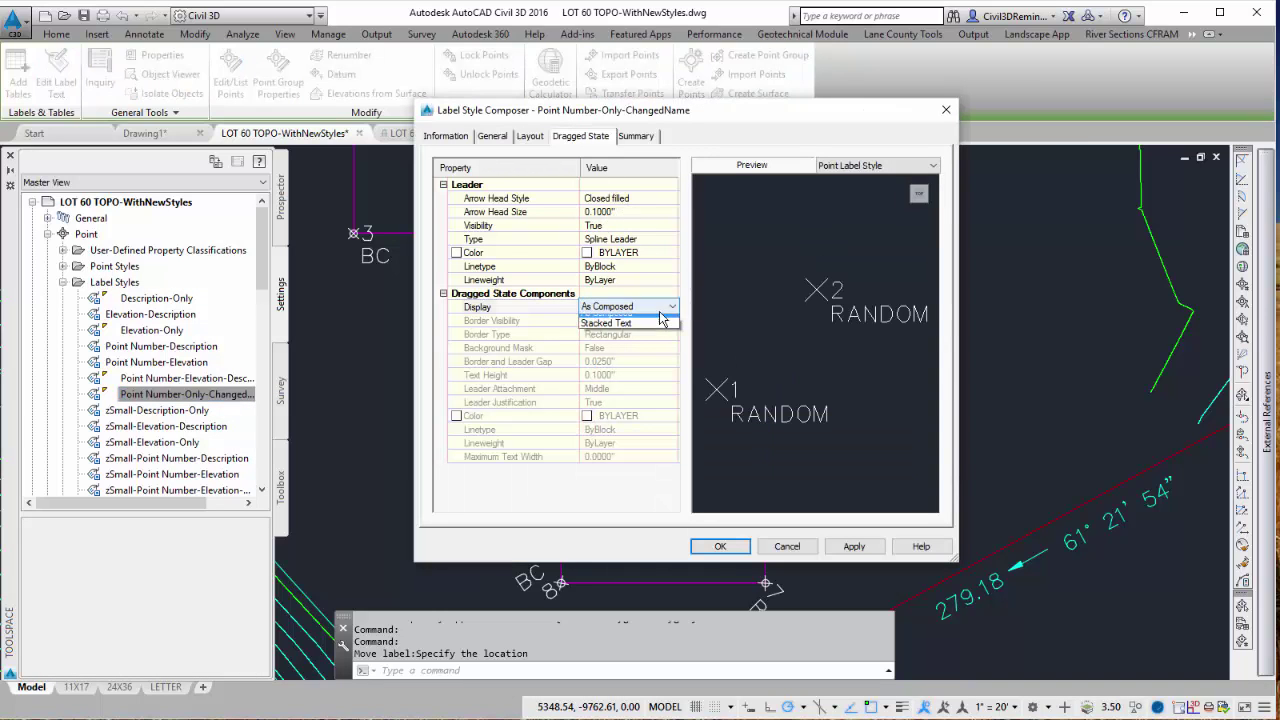
pyautogui.click(640, 327)
pyautogui.click(716, 547)
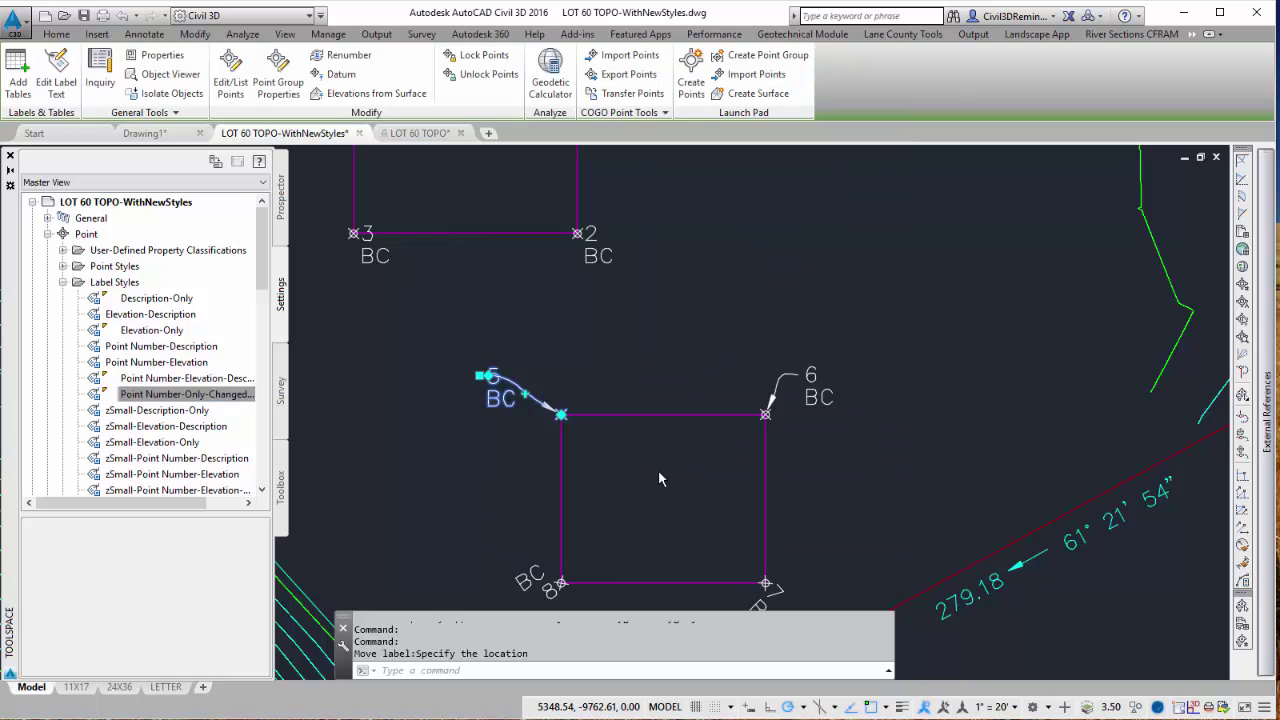